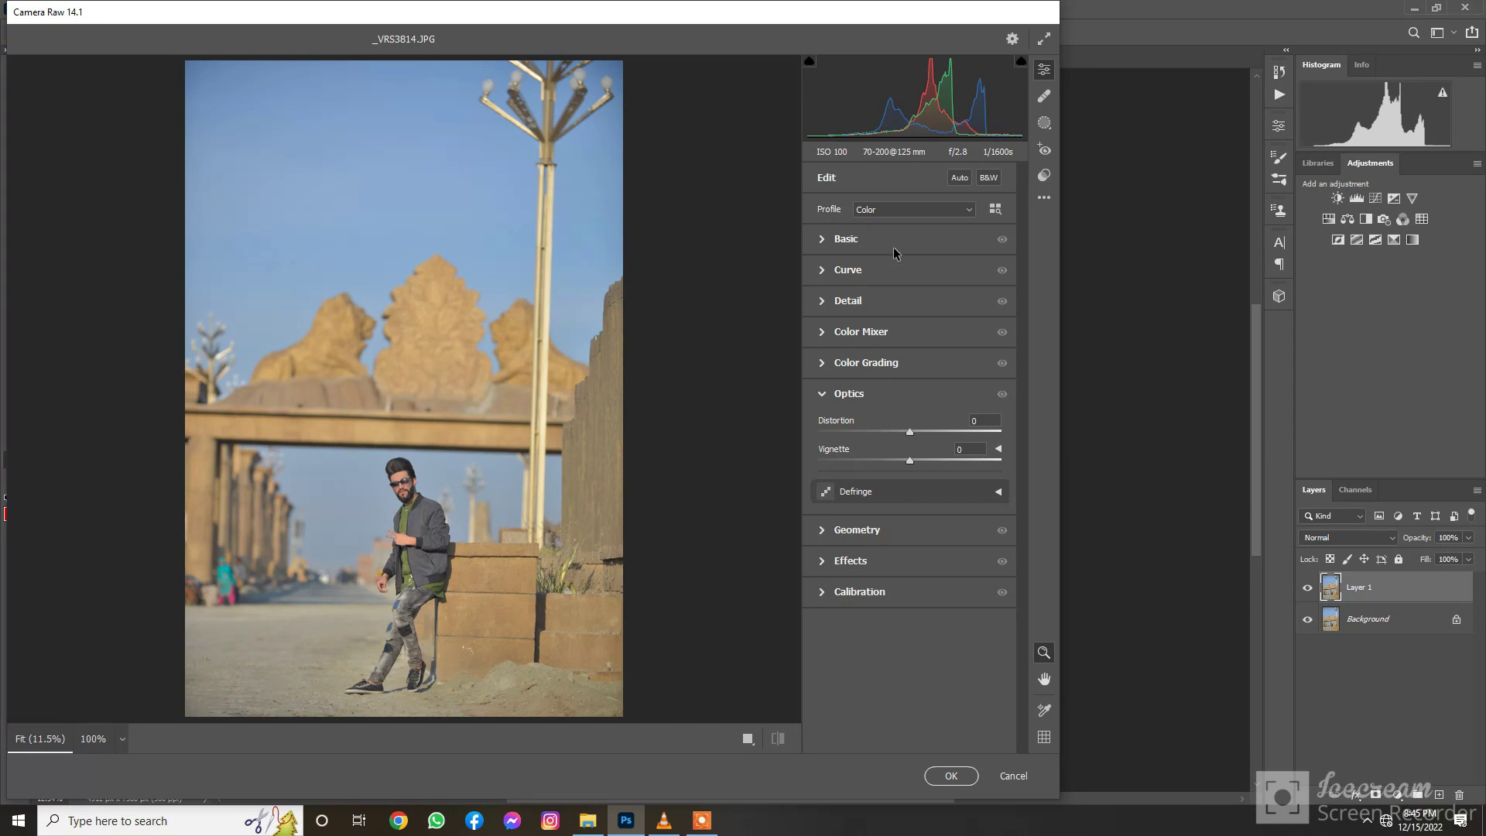
- Set Contrast +10, Highlights -76, Shadows +23, Whites -41, Blacks +3, Clarity +8 and Vibrance +11 in the Basic adjustments
click(894, 246)
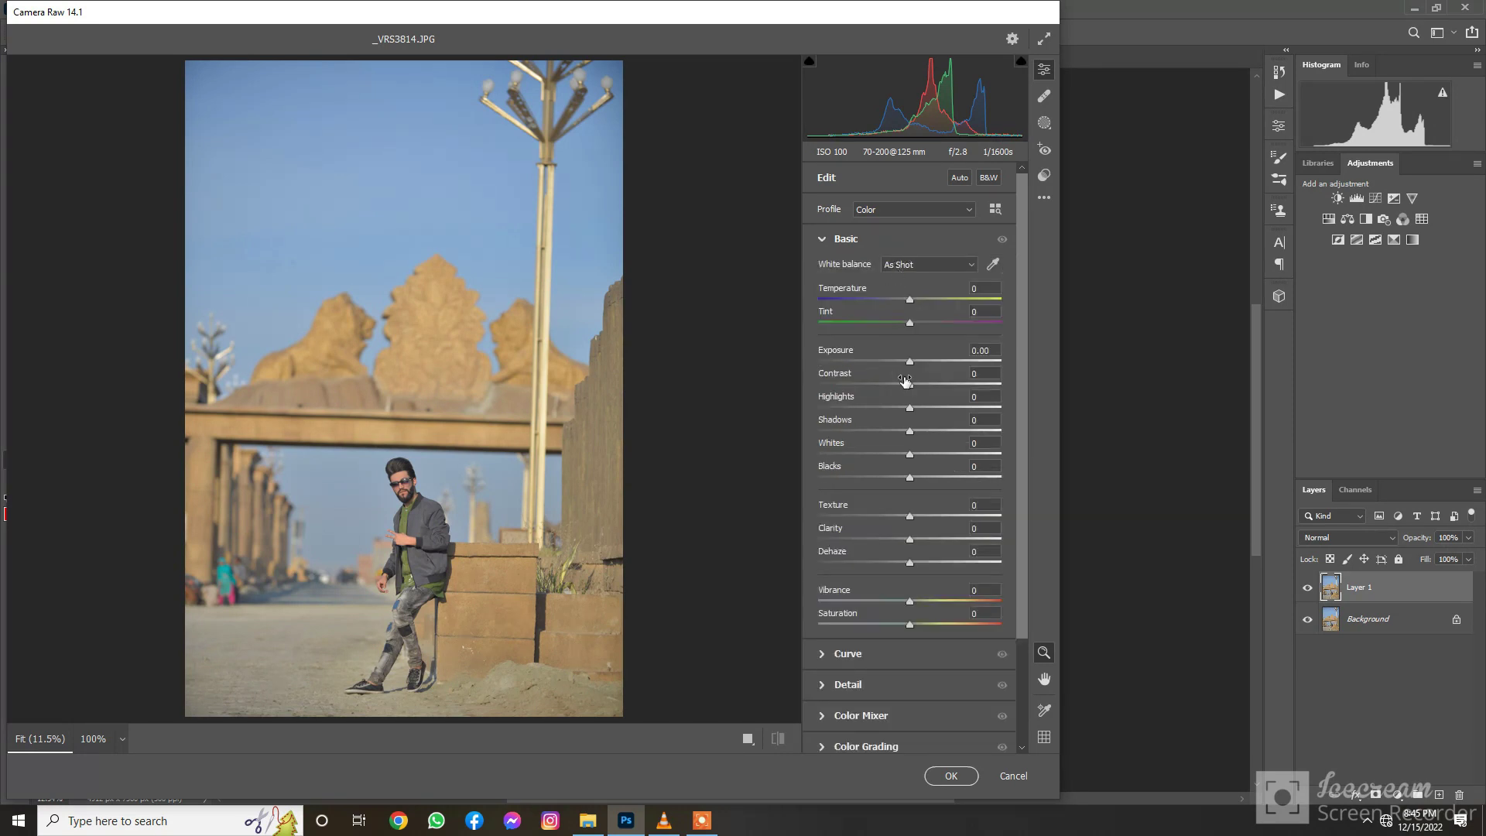
drag(905, 383, 841, 409)
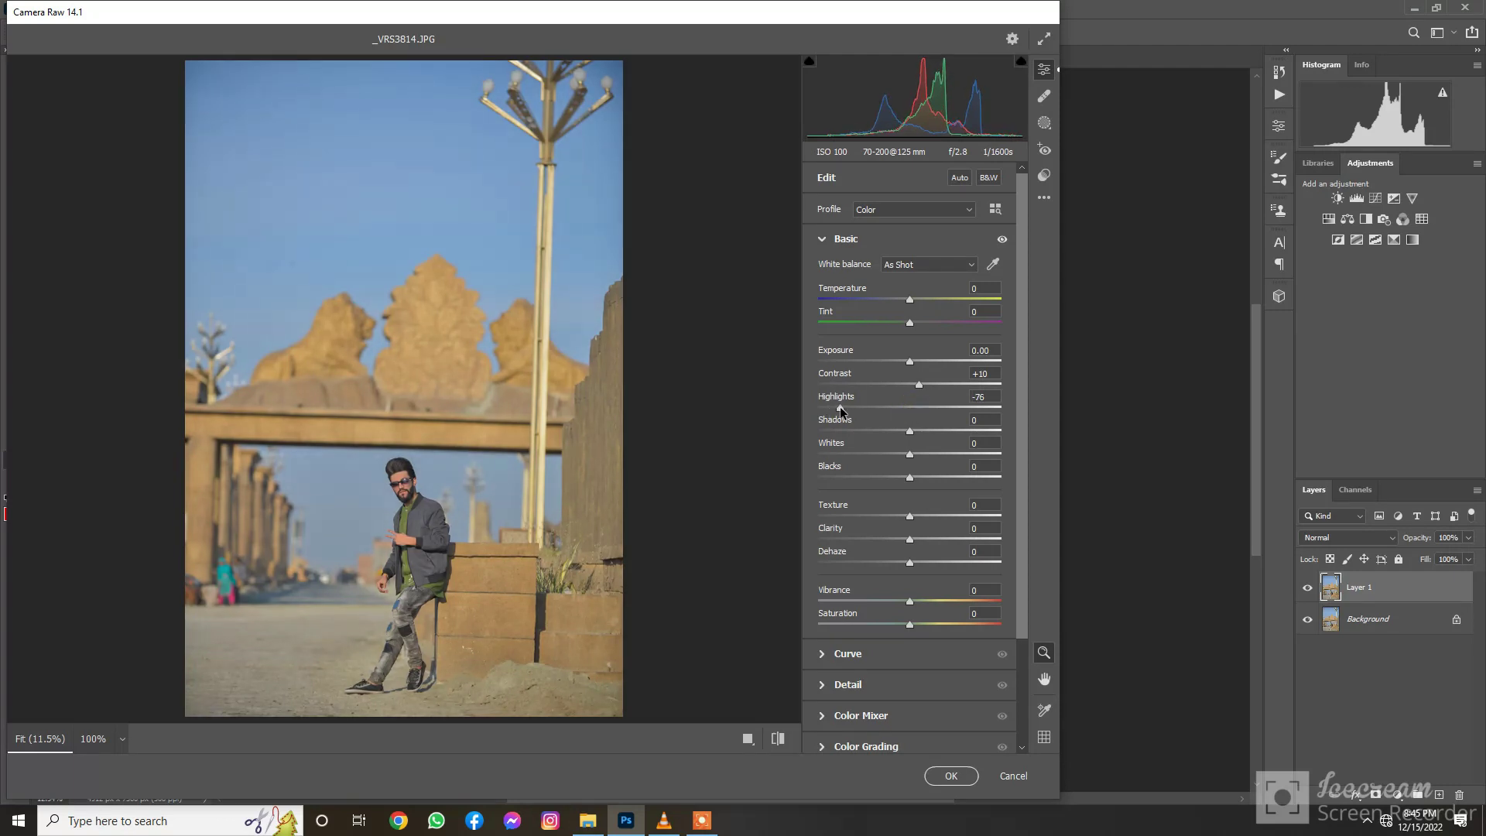
mouse_move(910, 454)
mouse_down()
mouse_move(873, 455)
mouse_move(935, 434)
mouse_move(913, 477)
mouse_up()
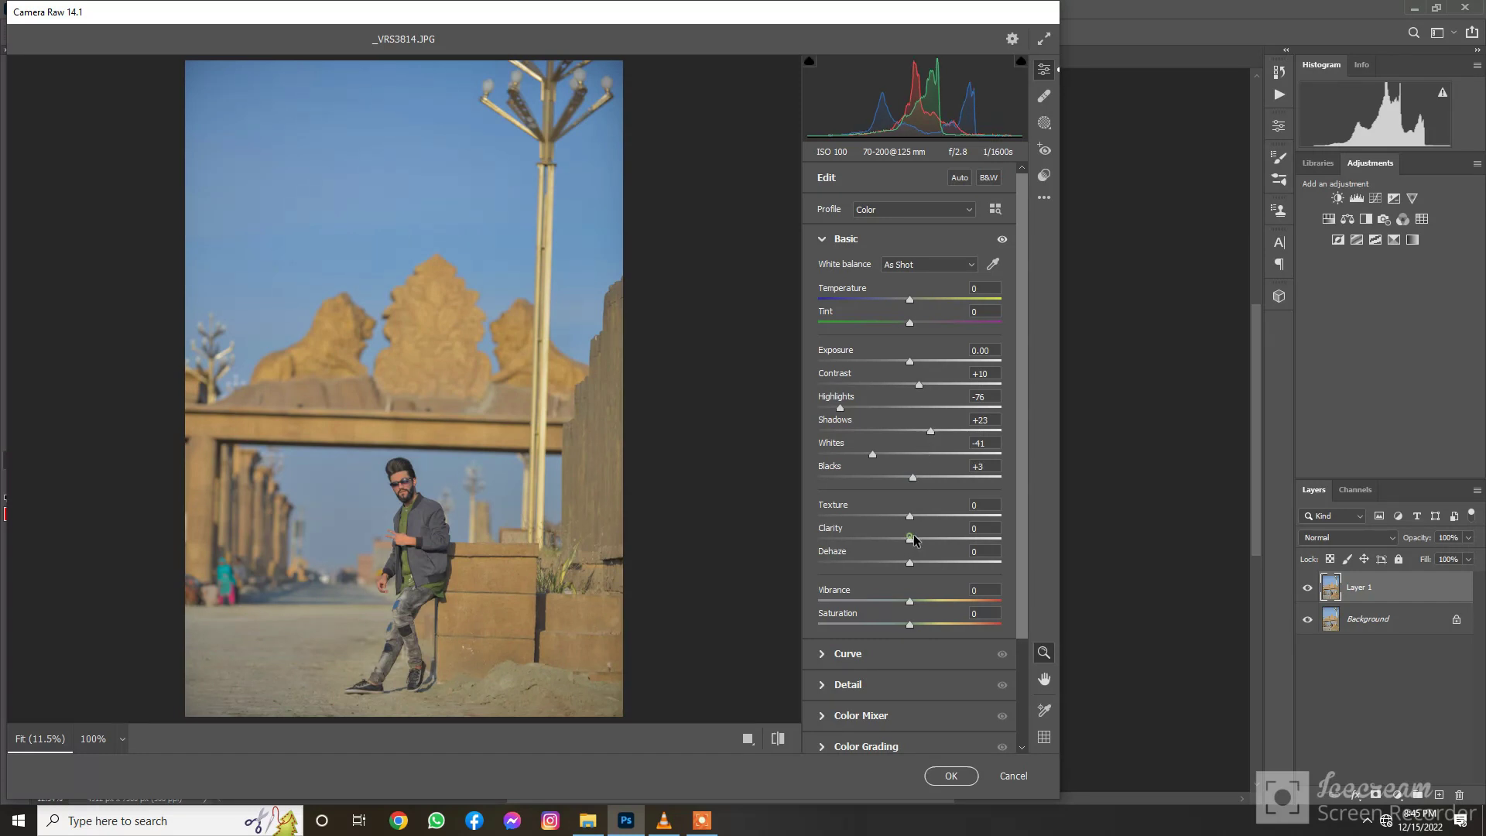
drag(910, 539, 916, 540)
drag(910, 599, 921, 606)
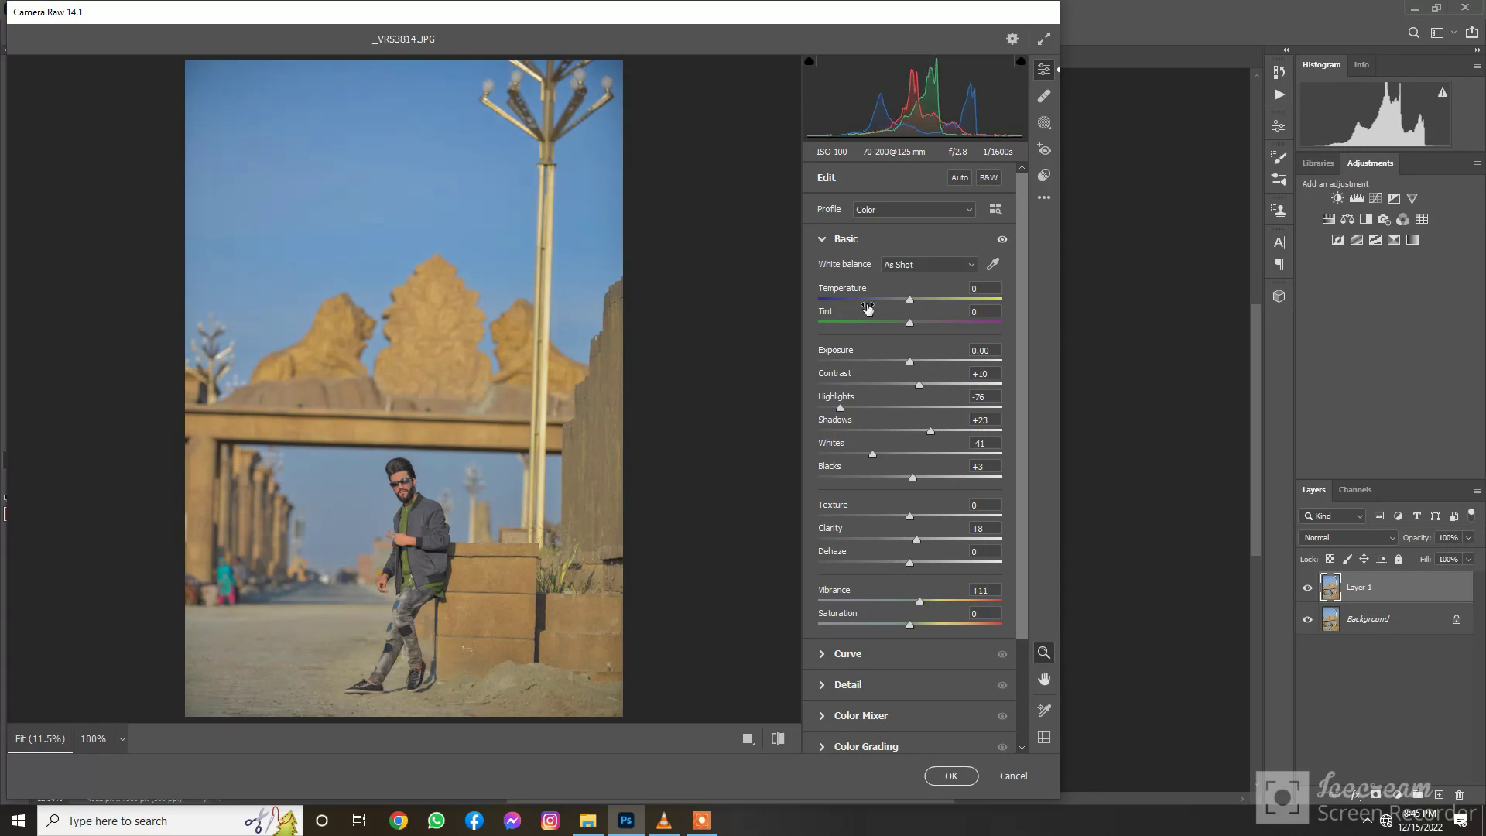
click(884, 245)
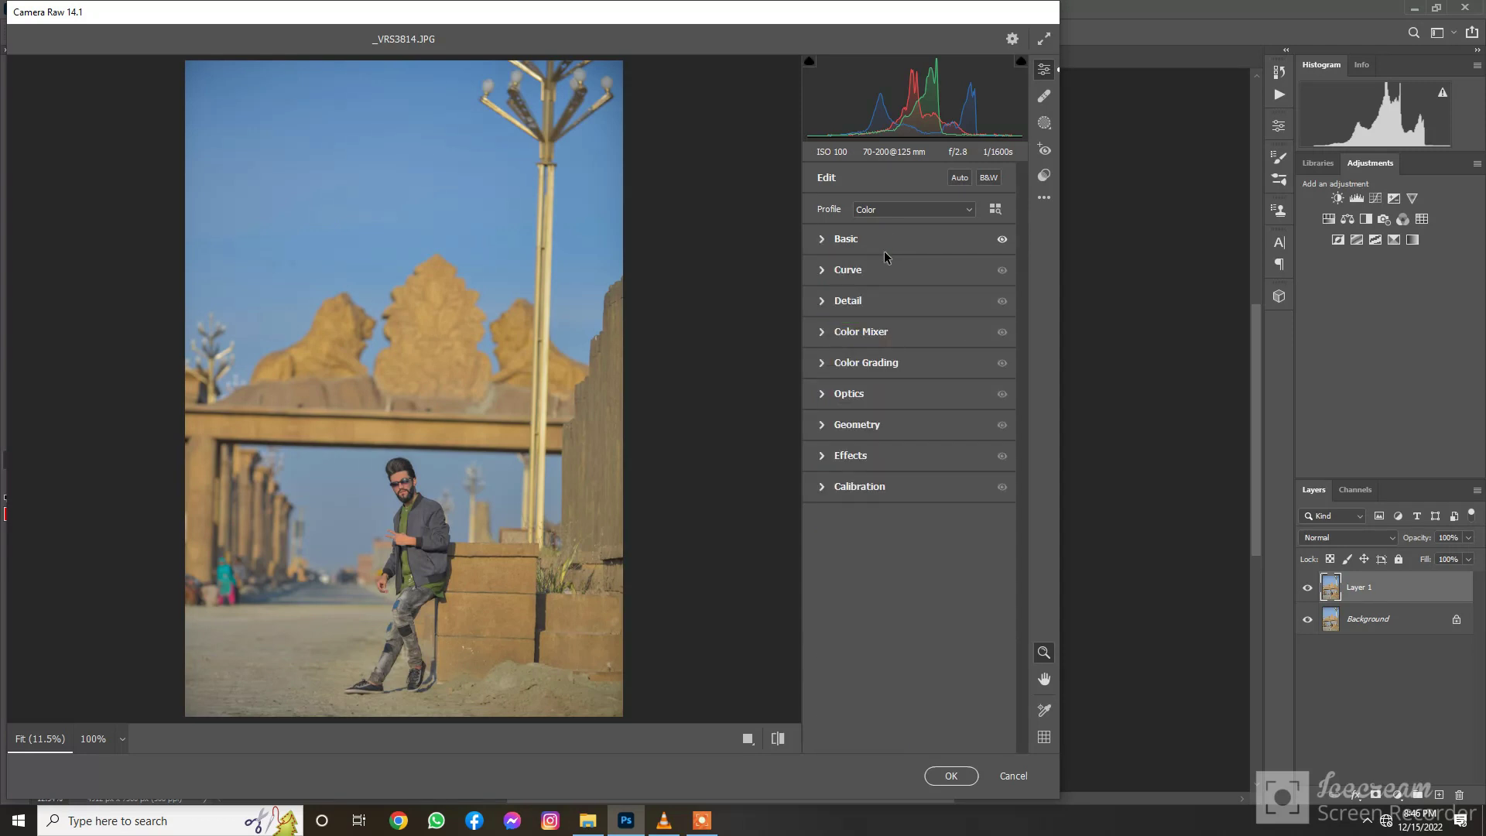
- In the Color Mixer, set Oranges luminance to +11, Reds saturation to +14 and Oranges saturation to -4
click(887, 332)
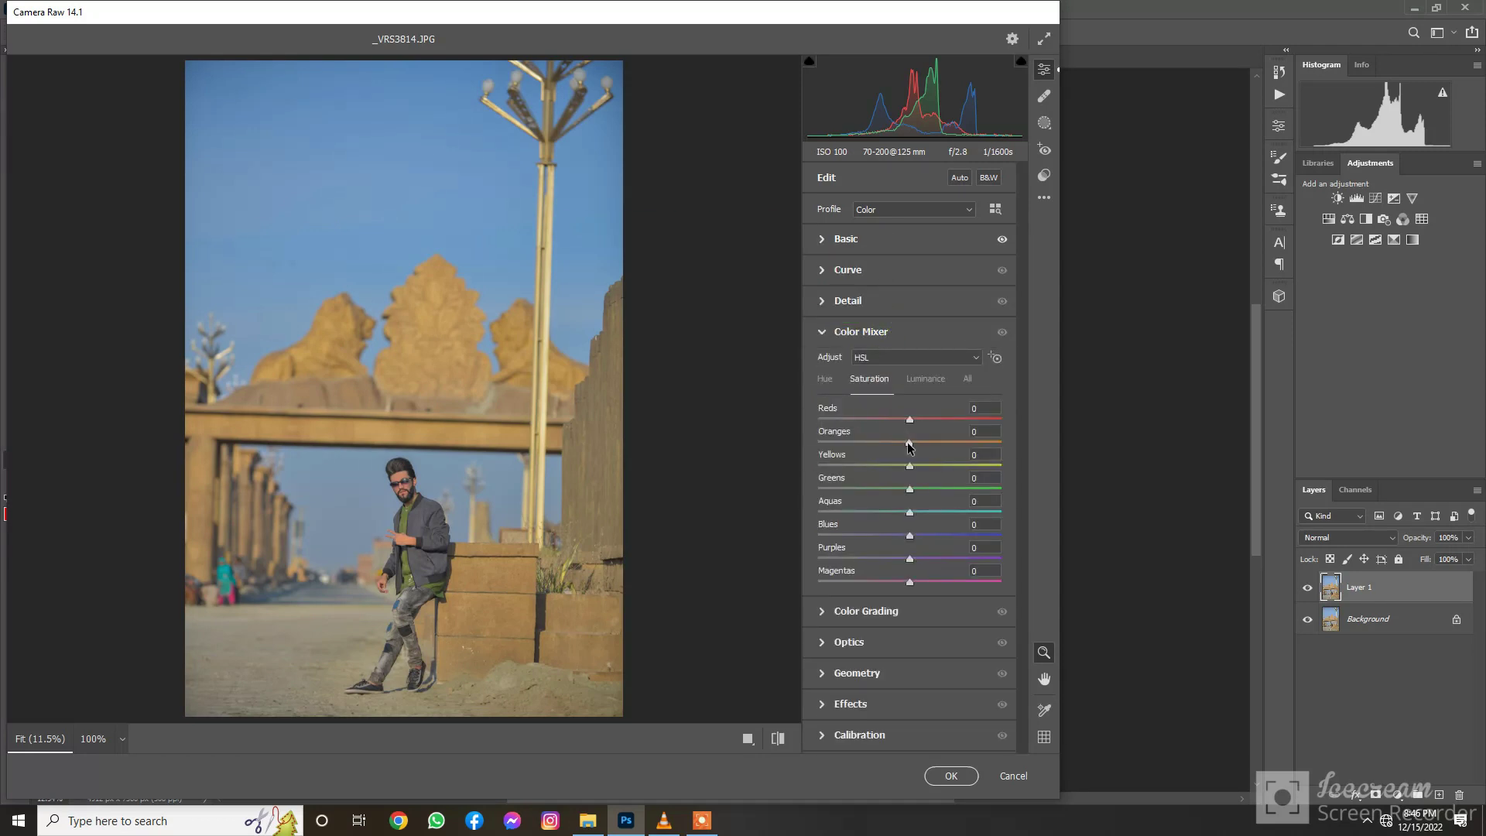
drag(908, 443, 917, 444)
click(921, 373)
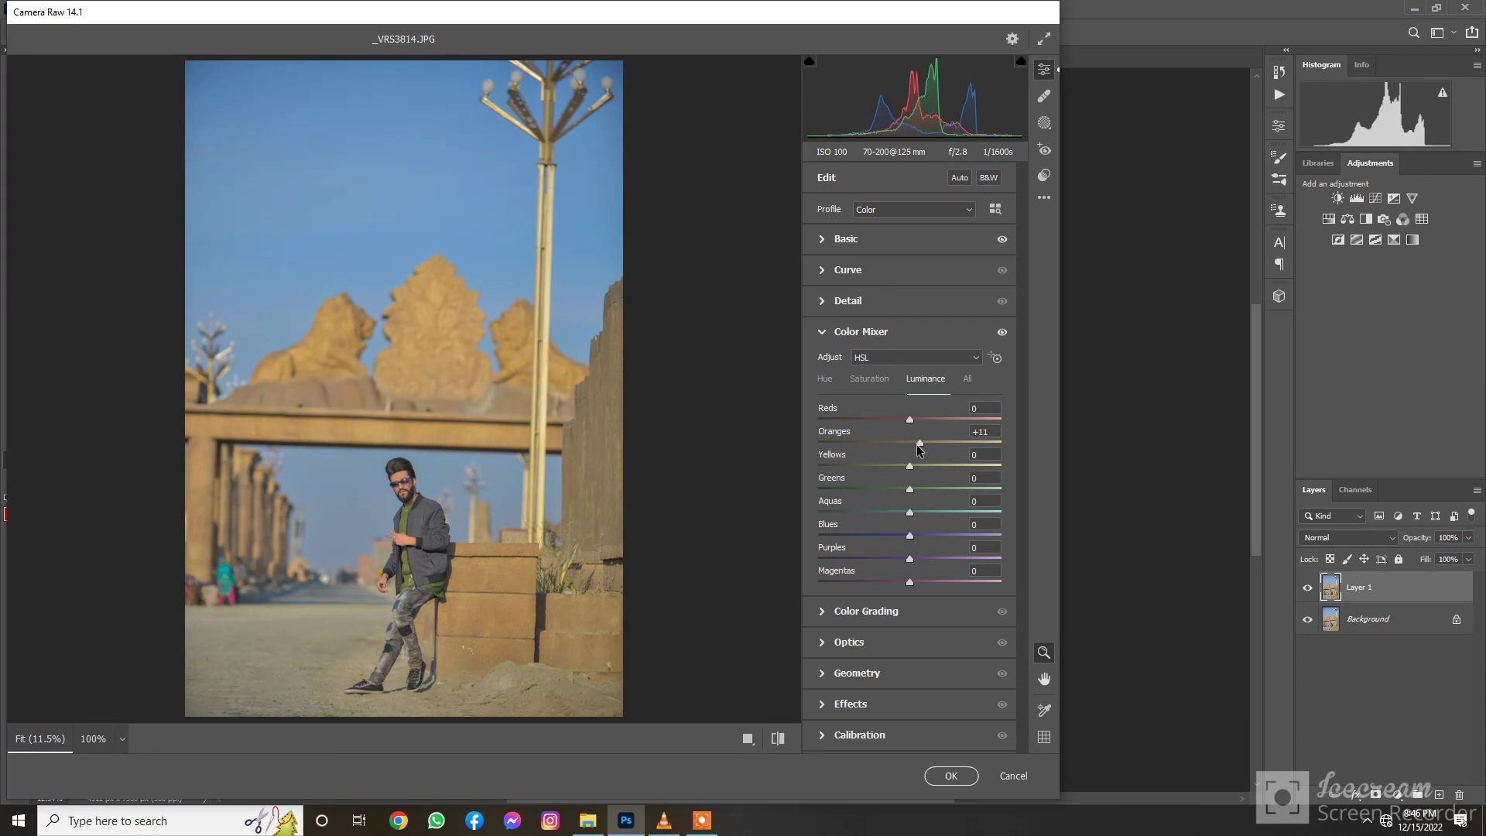
click(883, 381)
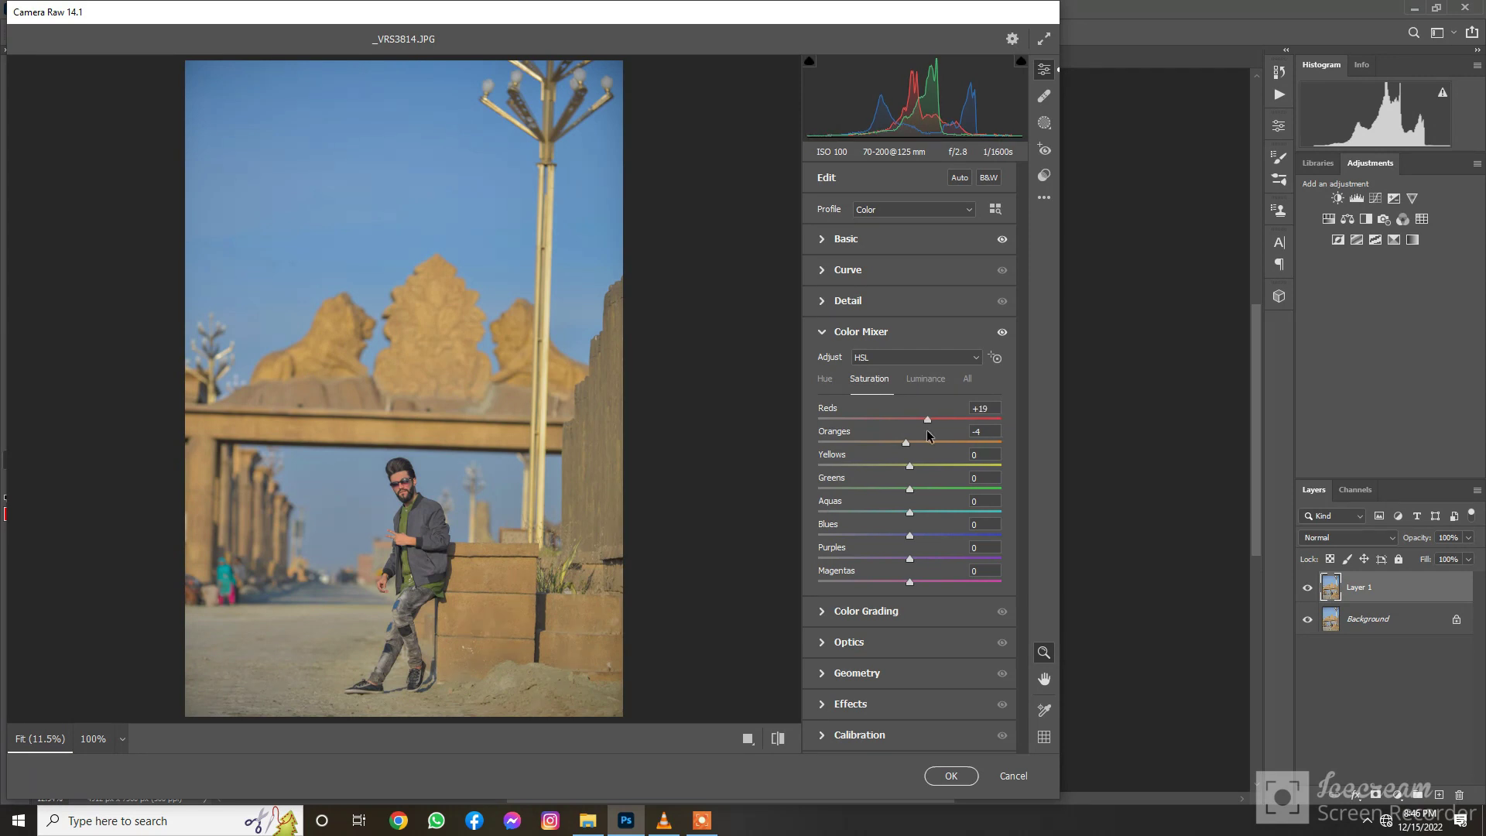
drag(927, 430, 922, 430)
- Set Aquas saturation to +100 and Blues to +35, raise Yellows saturation, and apply the Camera Raw edits
drag(910, 513, 1008, 514)
drag(910, 535, 926, 536)
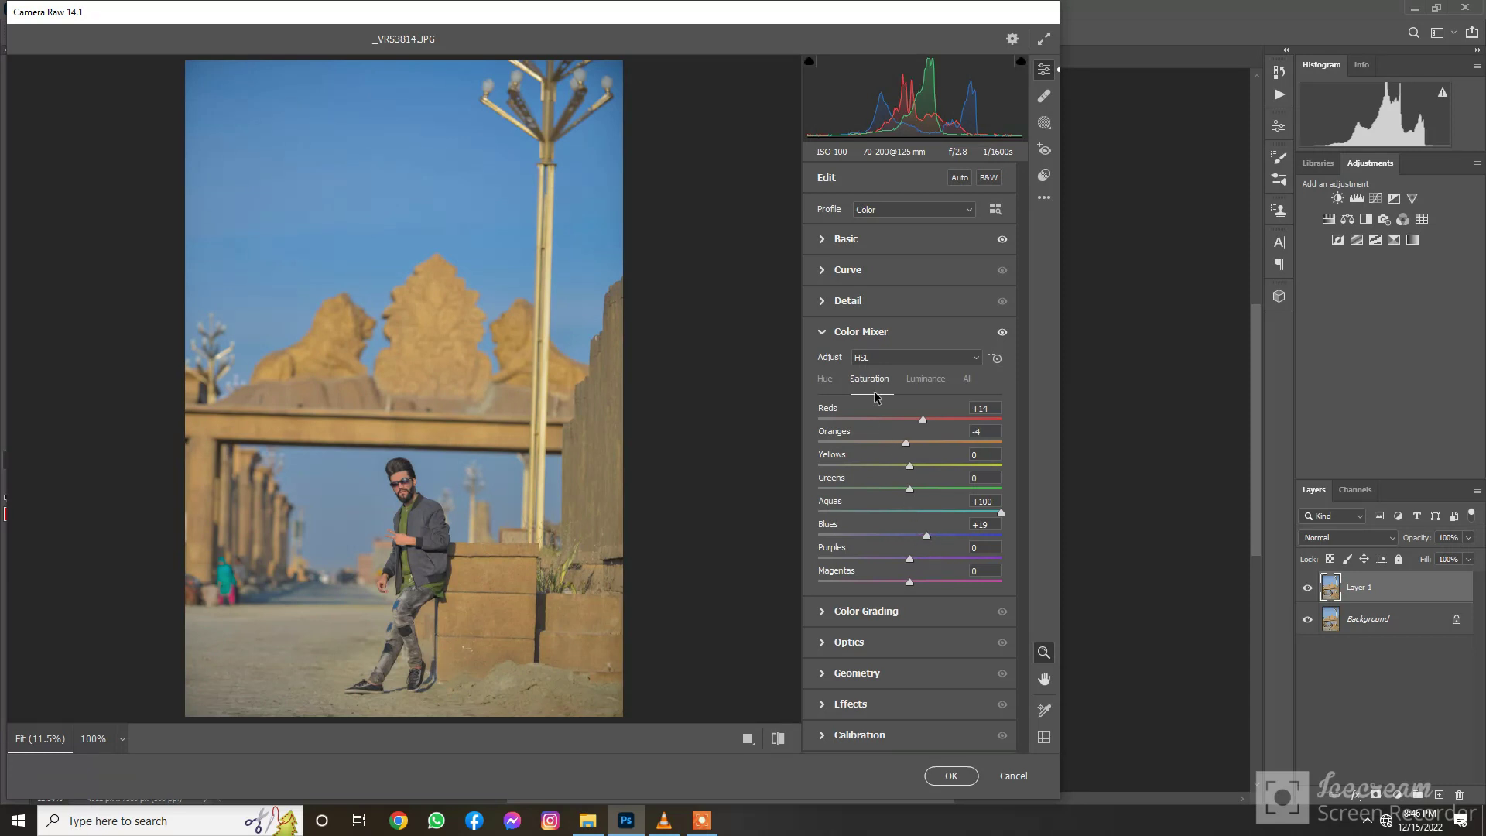
drag(926, 536, 941, 535)
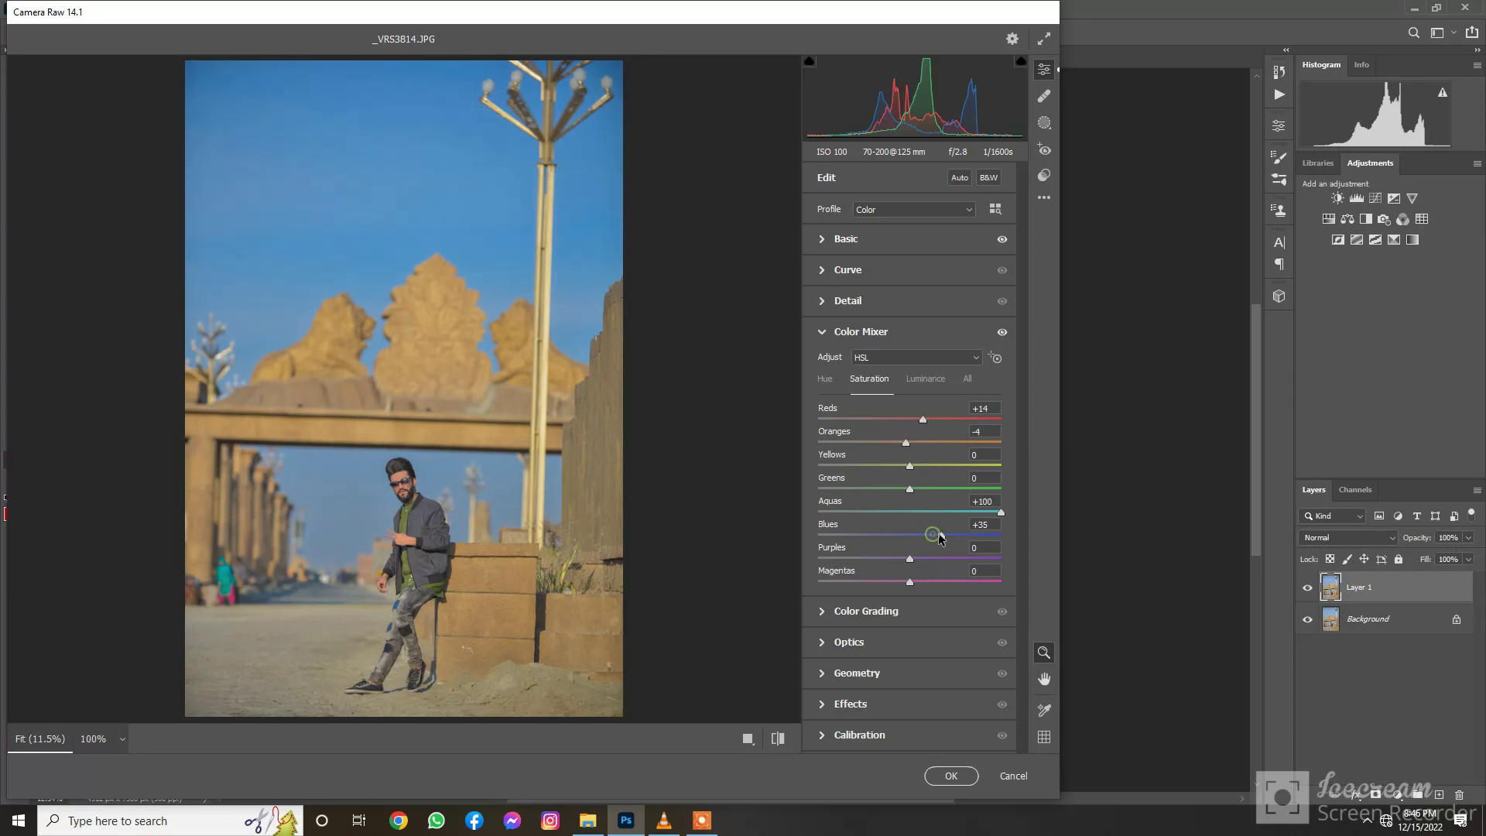
drag(910, 466, 950, 476)
click(946, 777)
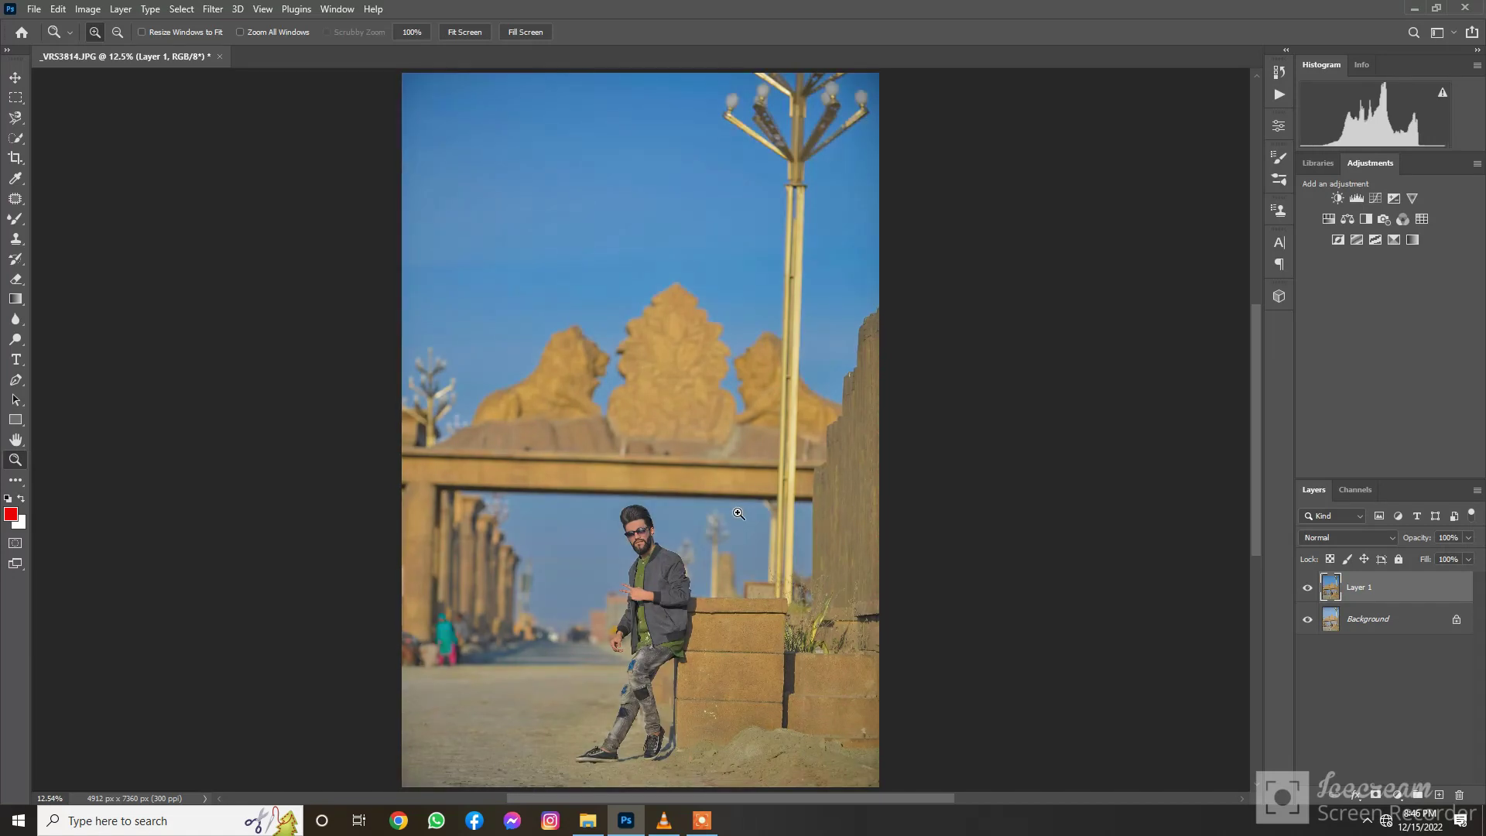
- Duplicate Layer 1 and open the Camera Raw Filter on the copy
key(ctrl+j)
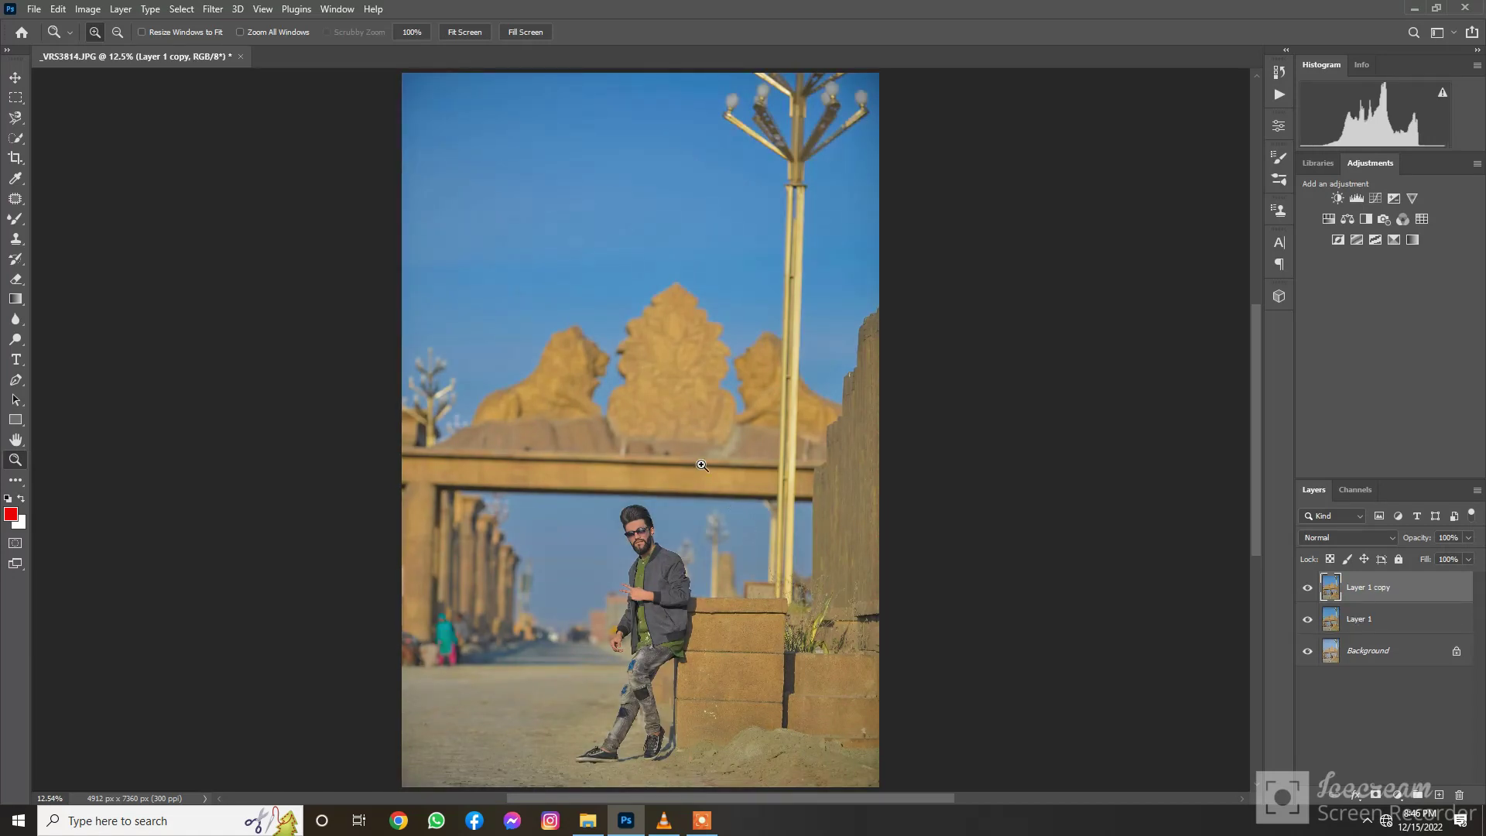
click(213, 9)
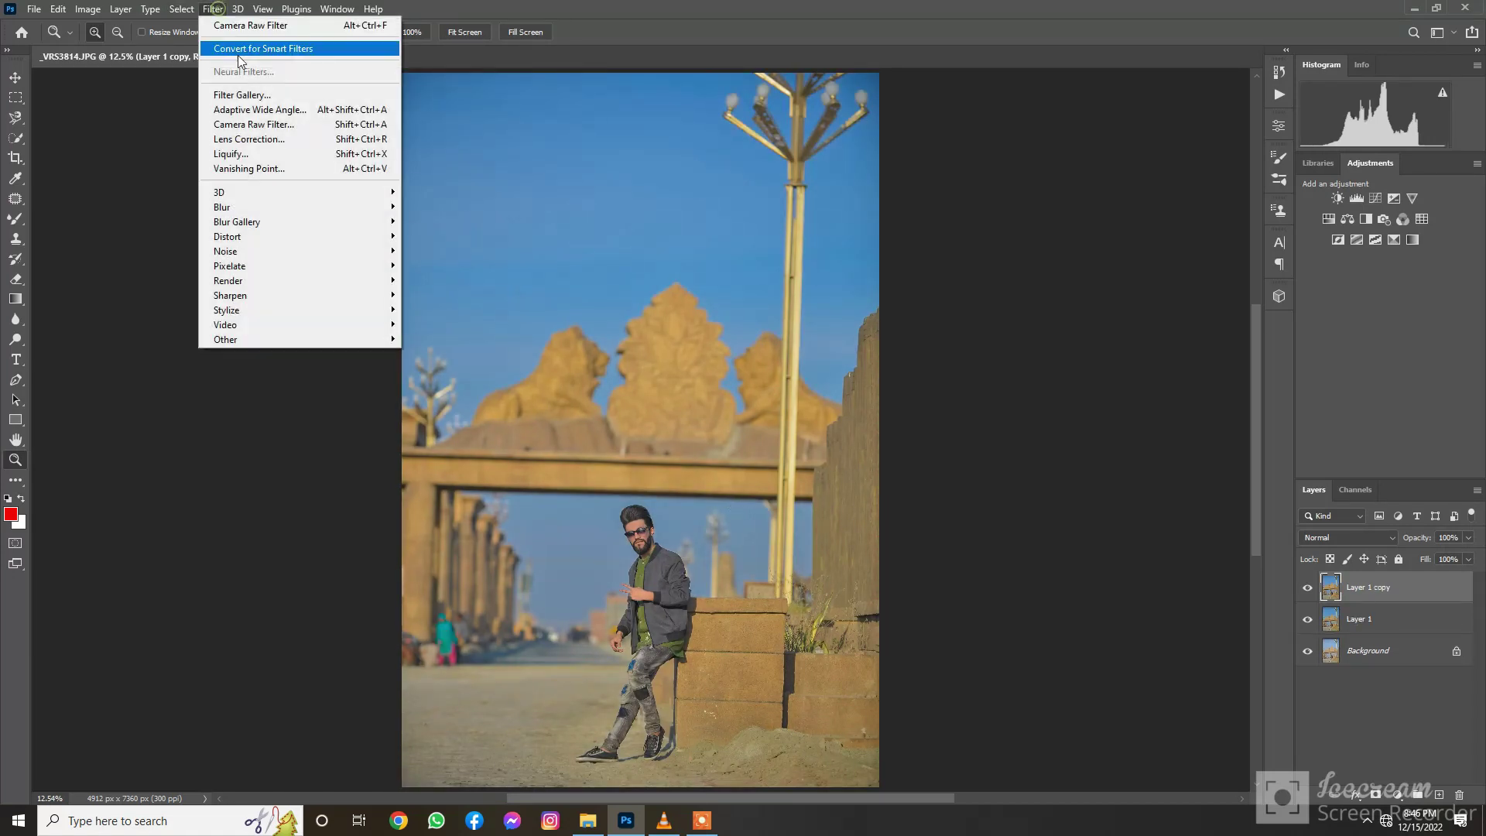
click(249, 123)
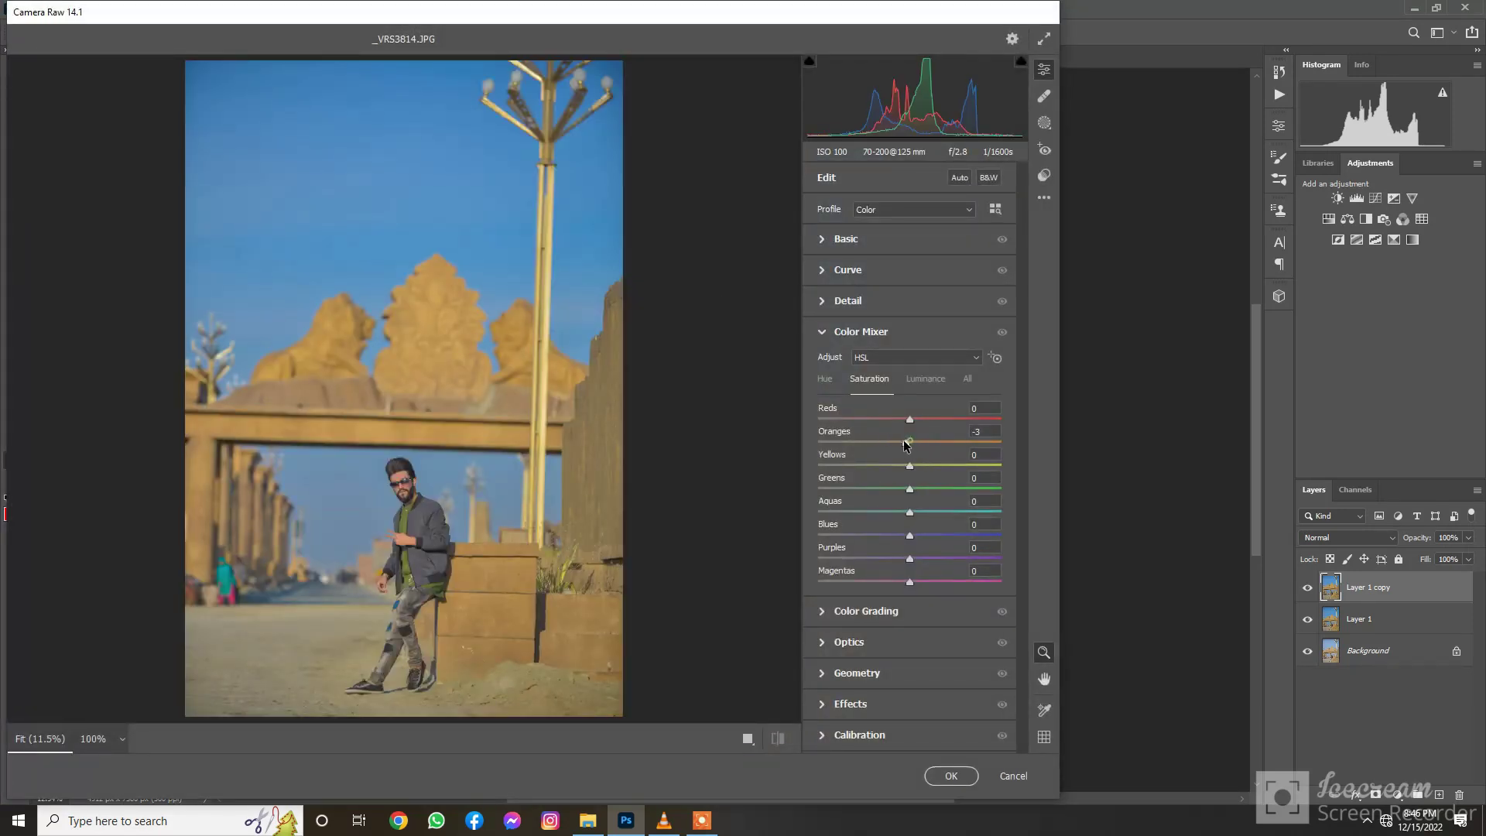
- Raise the Oranges luminance and set saturation to -8 for Oranges, +45 for Yellows and +16 for Blues
click(915, 382)
drag(910, 442, 934, 467)
click(872, 380)
drag(949, 466, 951, 467)
drag(911, 536, 925, 536)
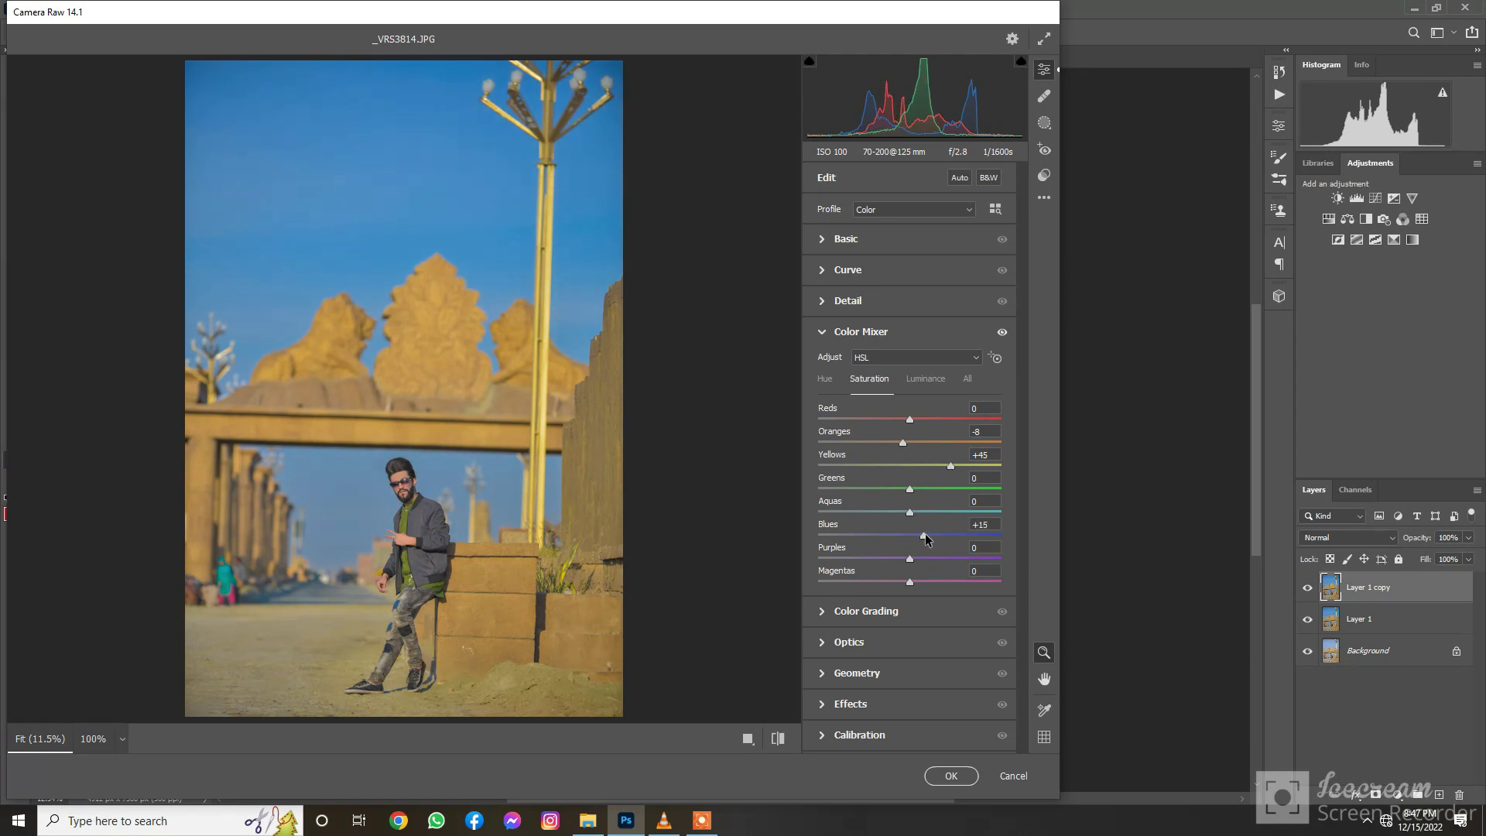
- Set the Aquas hue to -3 and shift the Blues hue past -87 to turn the sky teal
click(827, 378)
drag(910, 511, 855, 542)
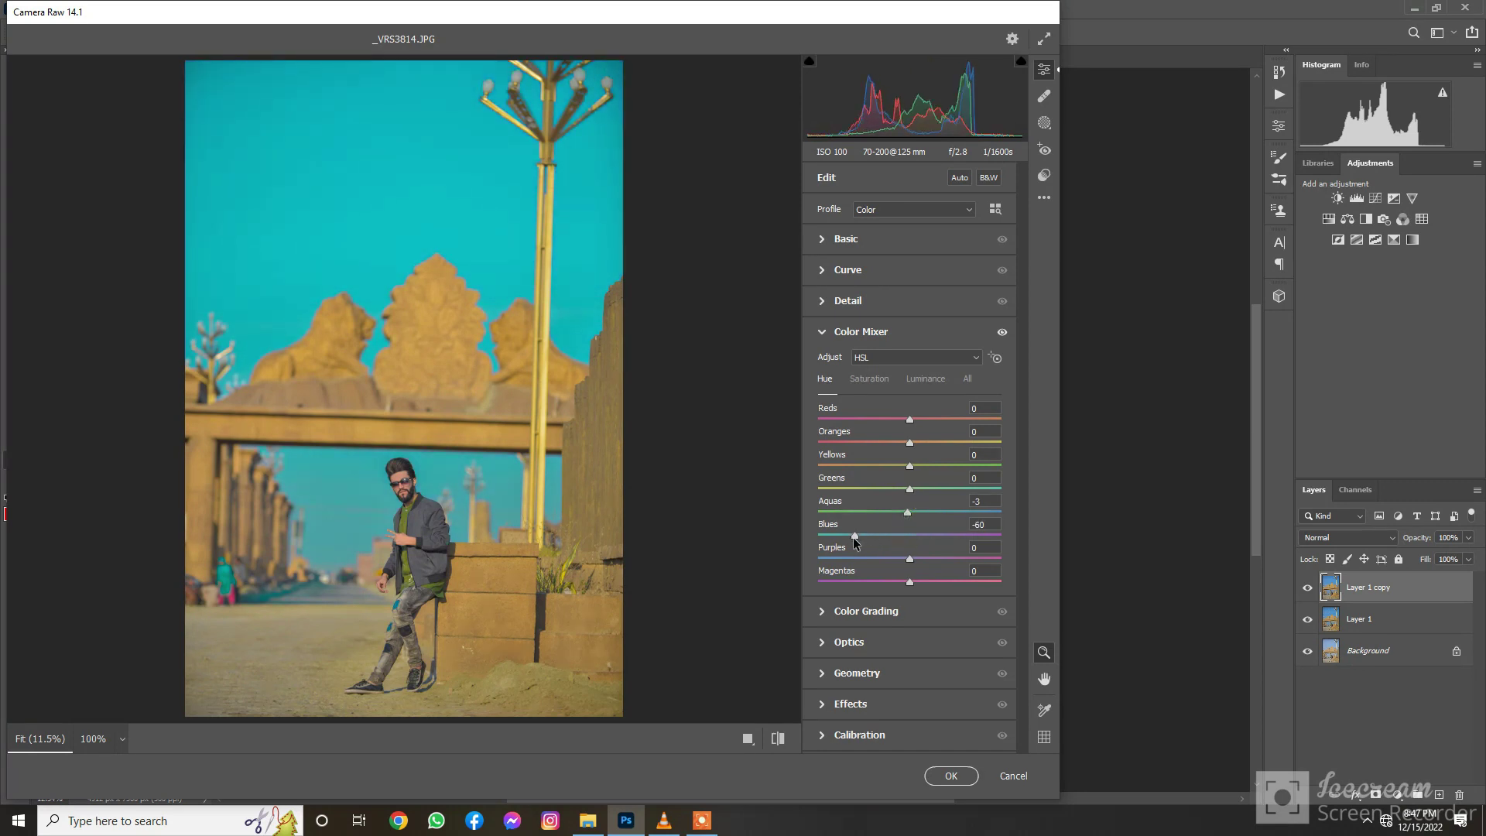
drag(854, 537, 829, 542)
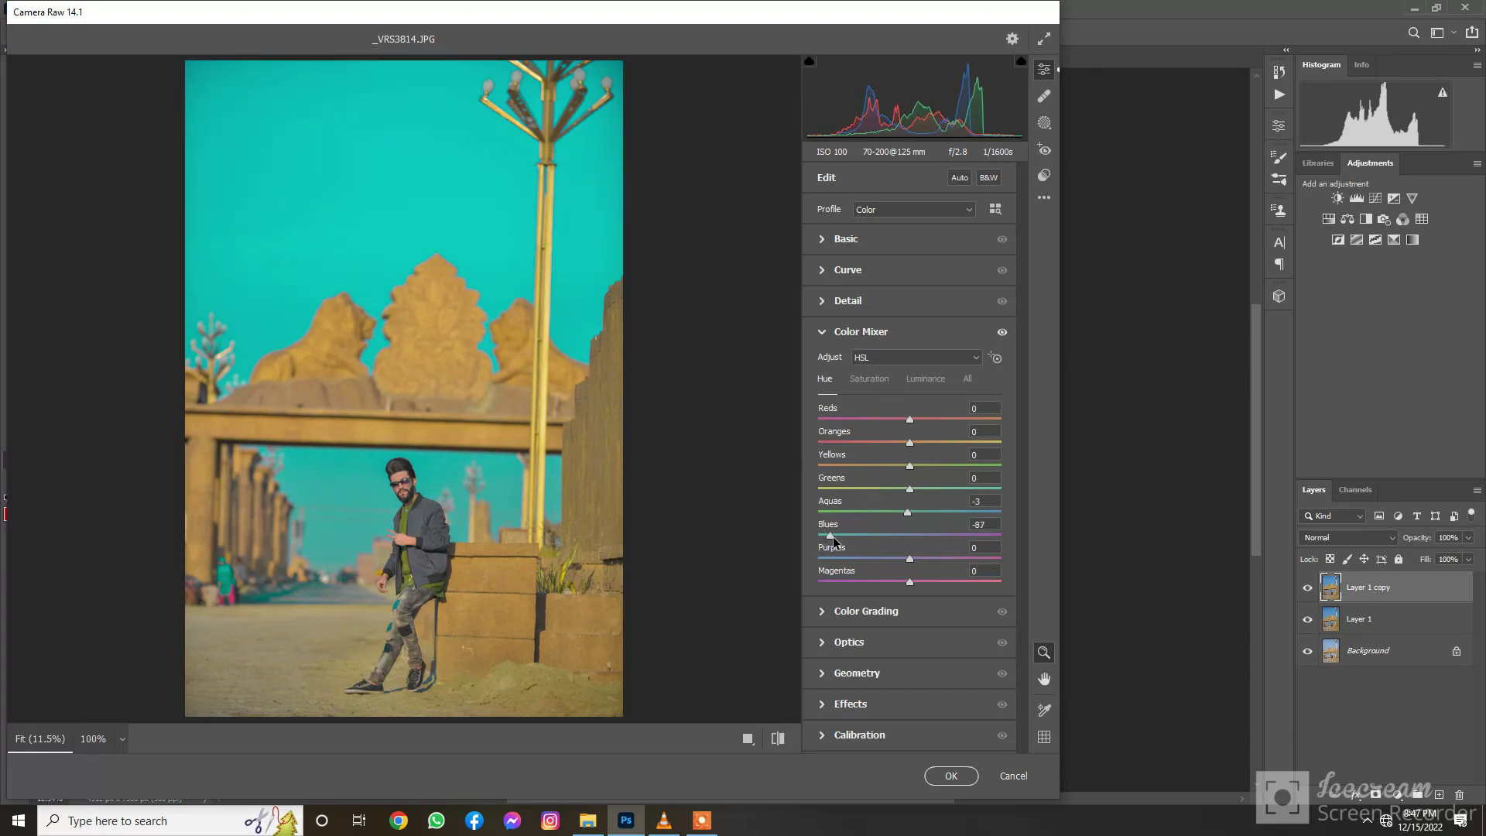
drag(832, 538, 826, 539)
- Reset the Blues saturation to its default, raise Yellows saturation slightly above +45, and apply the filter
click(869, 379)
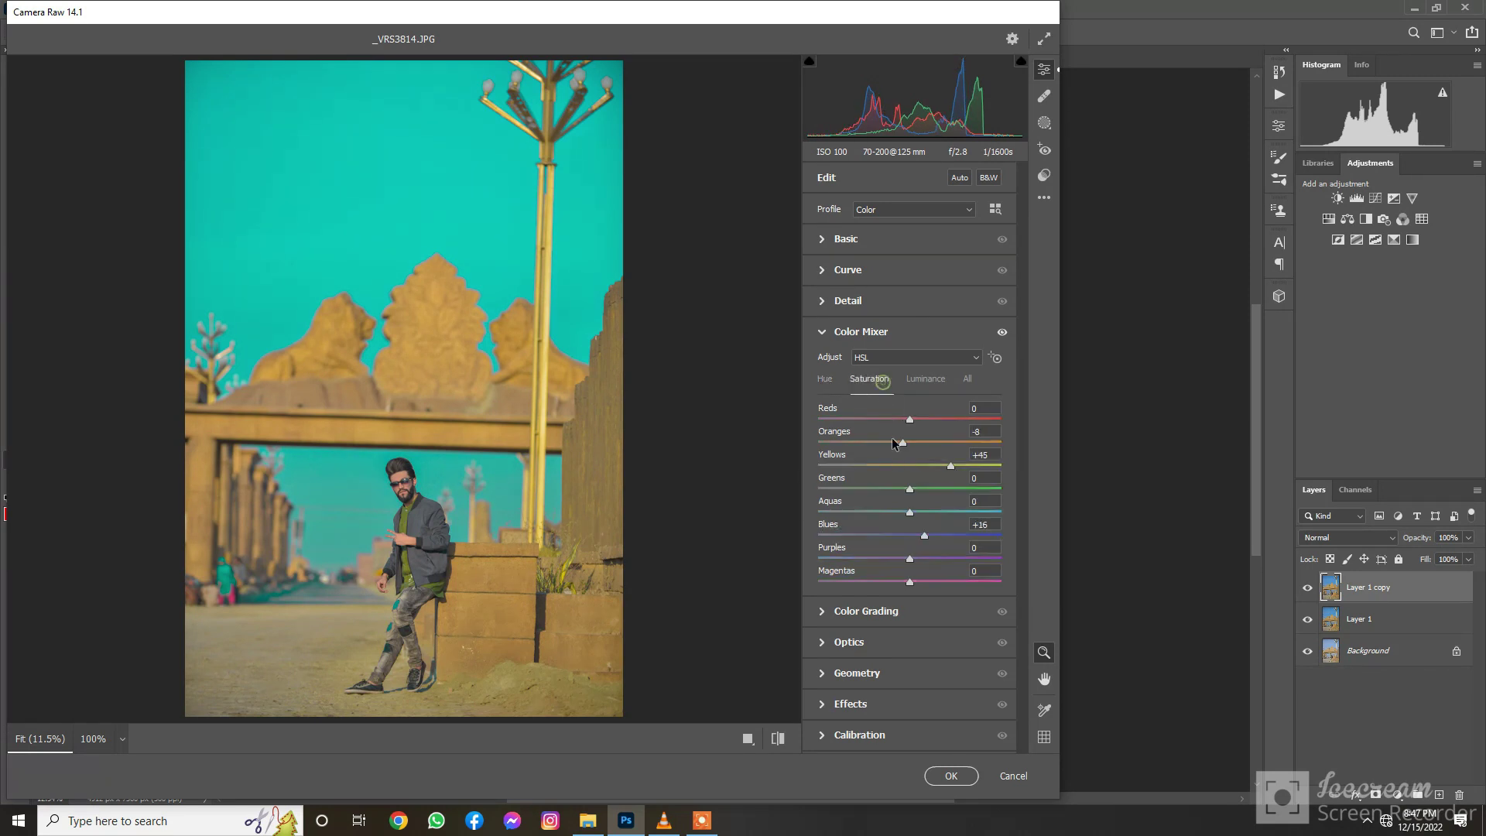
drag(925, 538, 910, 540)
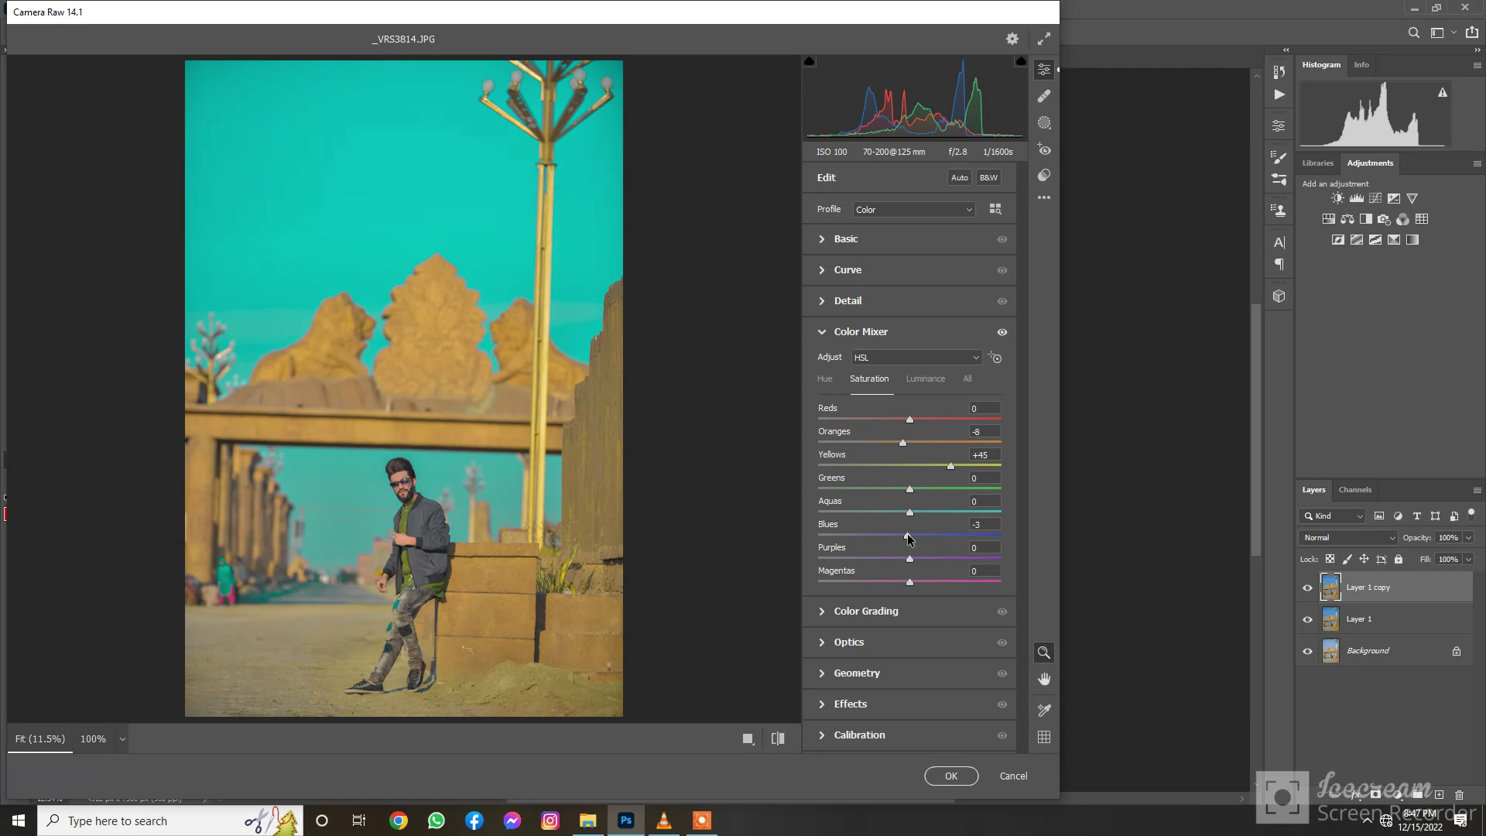
double_click(909, 537)
drag(950, 466, 953, 469)
click(946, 777)
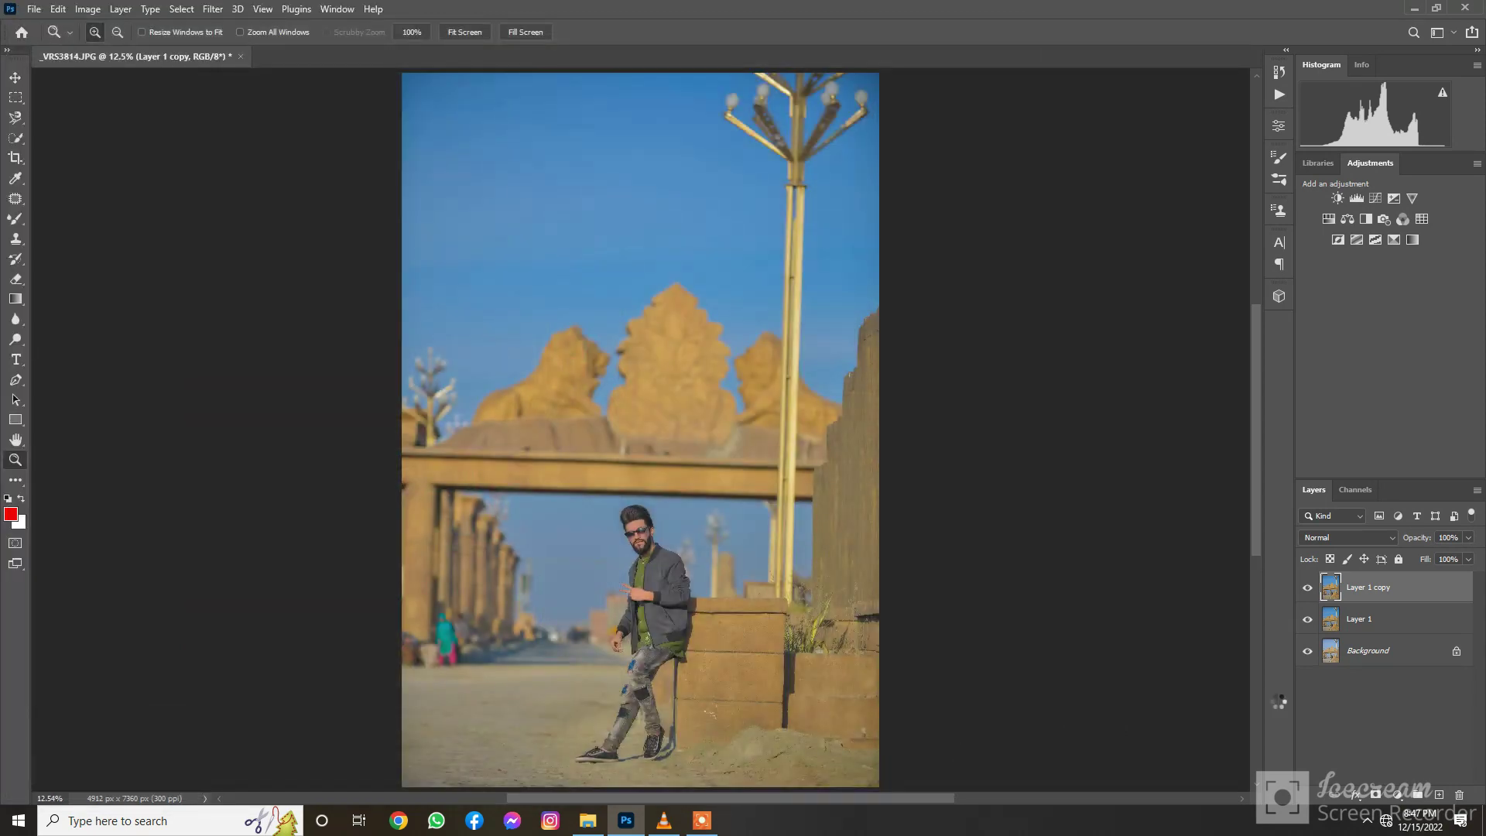
- Merge Layer 1 copy with Layer 1 and duplicate the merged layer
right_click(1377, 629)
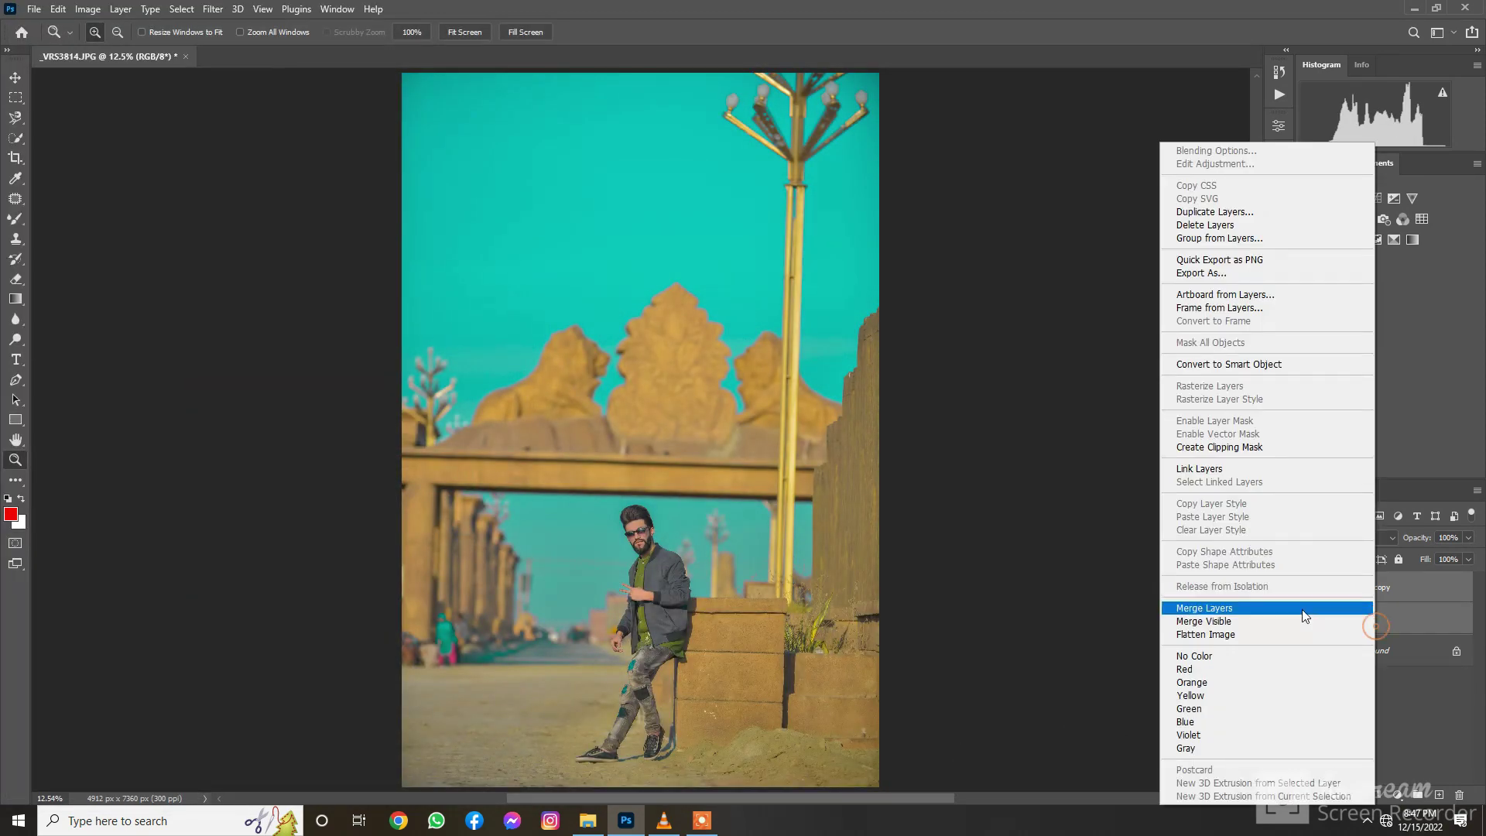
click(1252, 607)
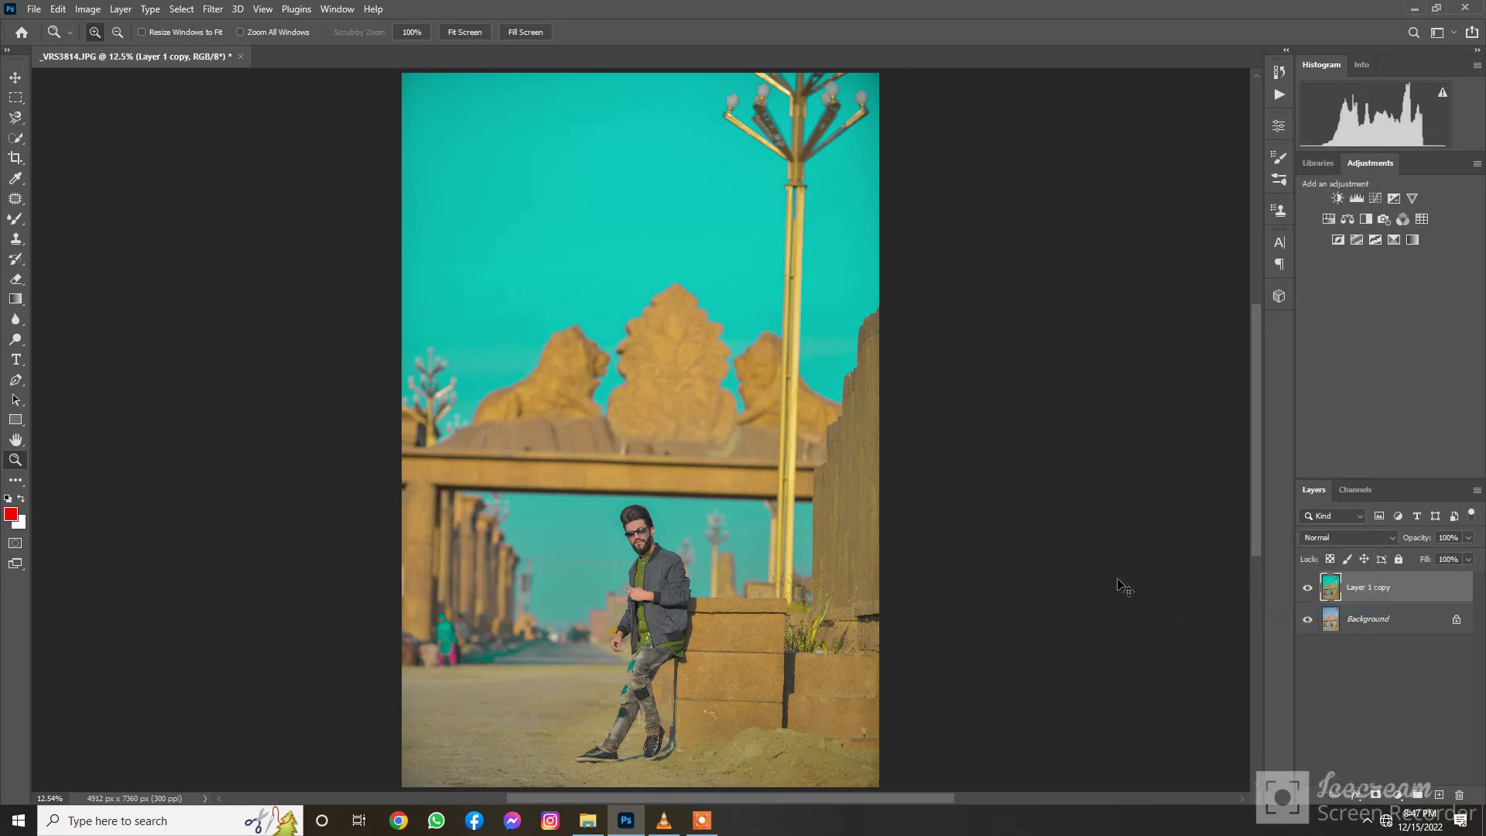
key(ctrl+j)
- Paint the man's upper and lower lips red on Layer 1 copy 2 using a small Brush
drag(624, 536, 667, 563)
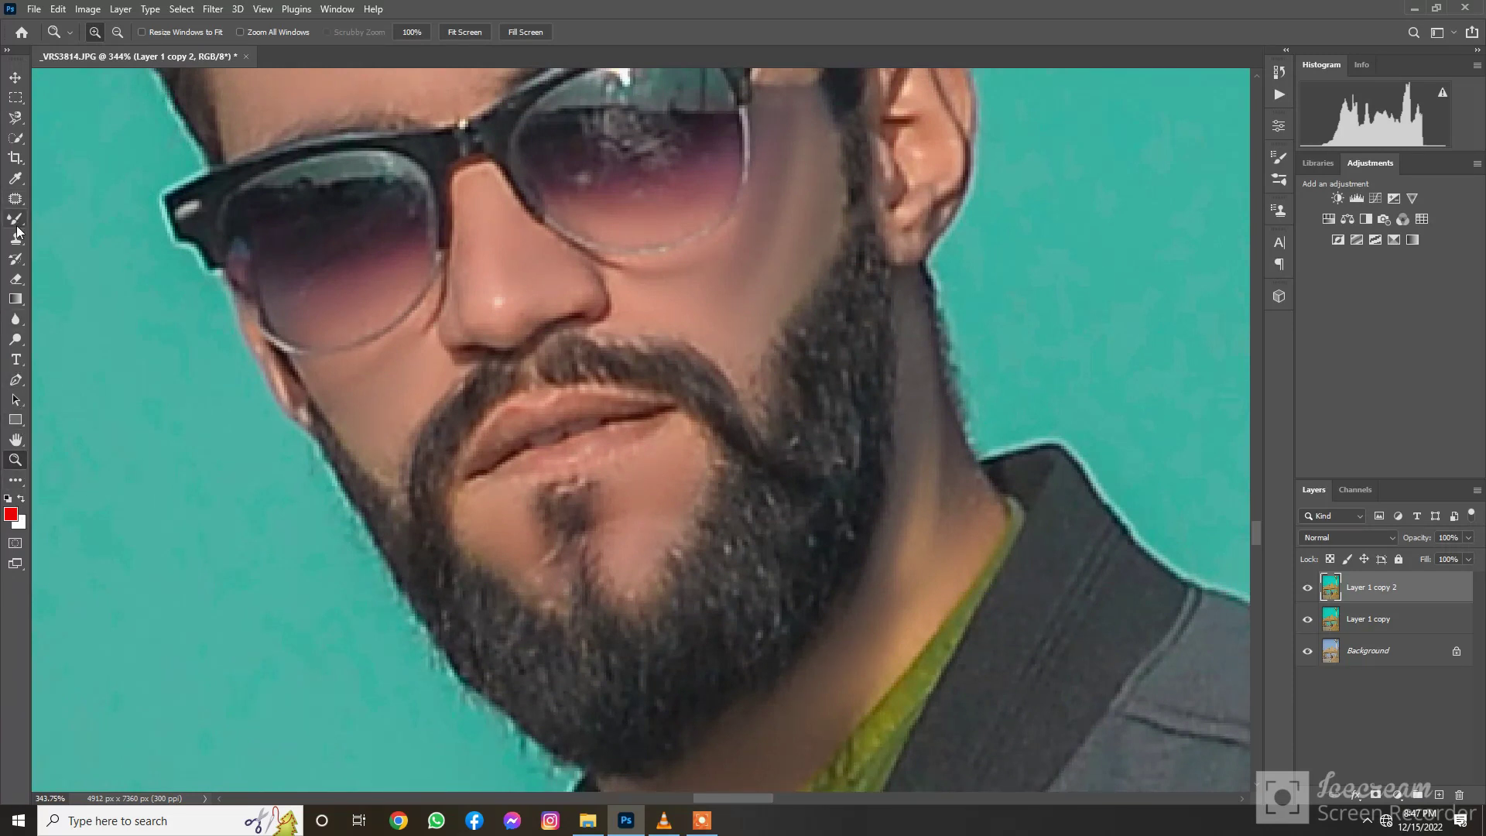
drag(15, 219, 50, 218)
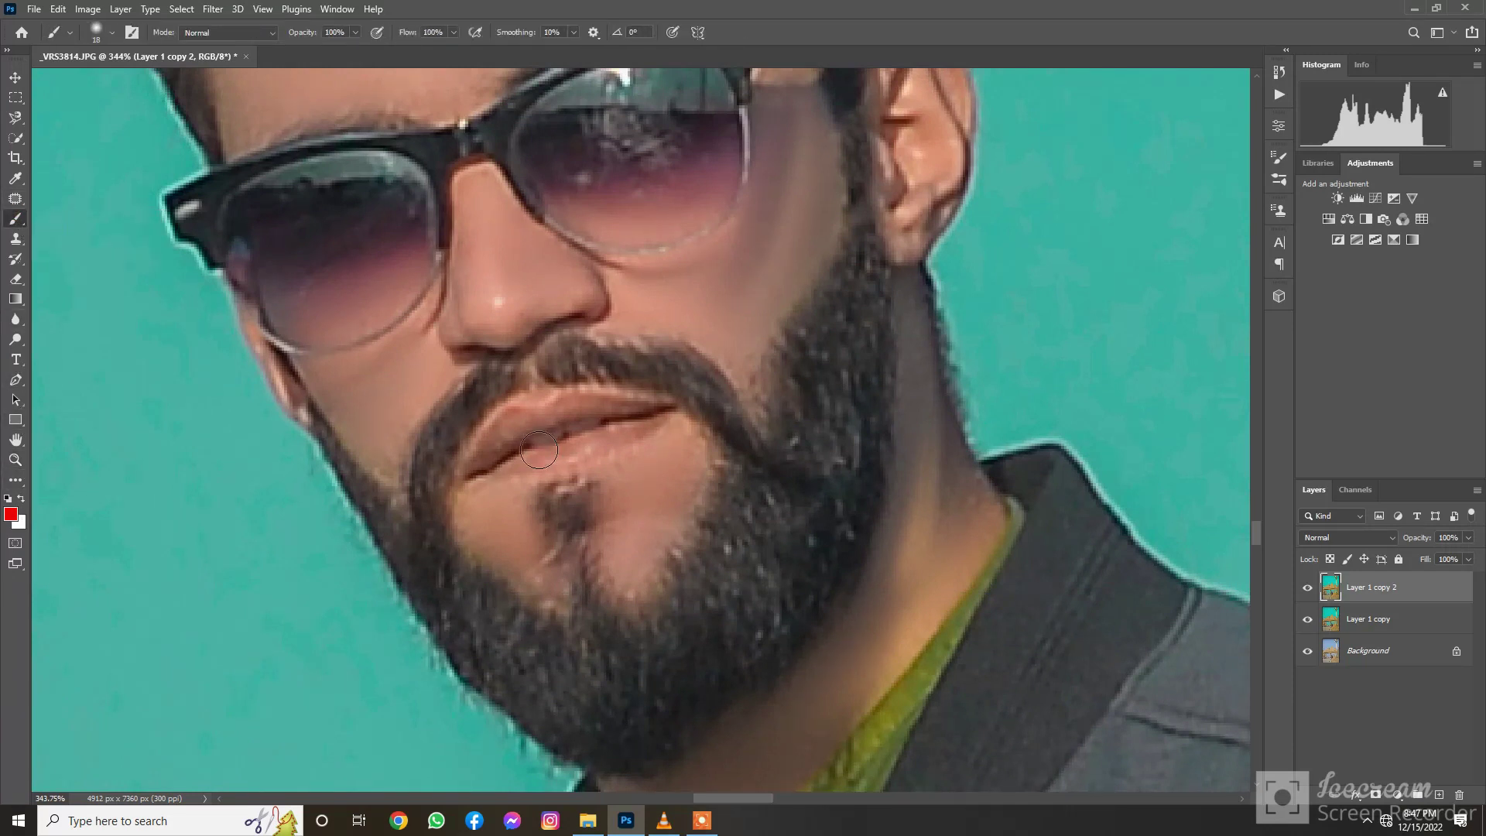
alt+right_click(518, 430)
mouse_move(472, 470)
mouse_down()
mouse_move(500, 422)
mouse_move(572, 402)
mouse_move(647, 411)
mouse_up()
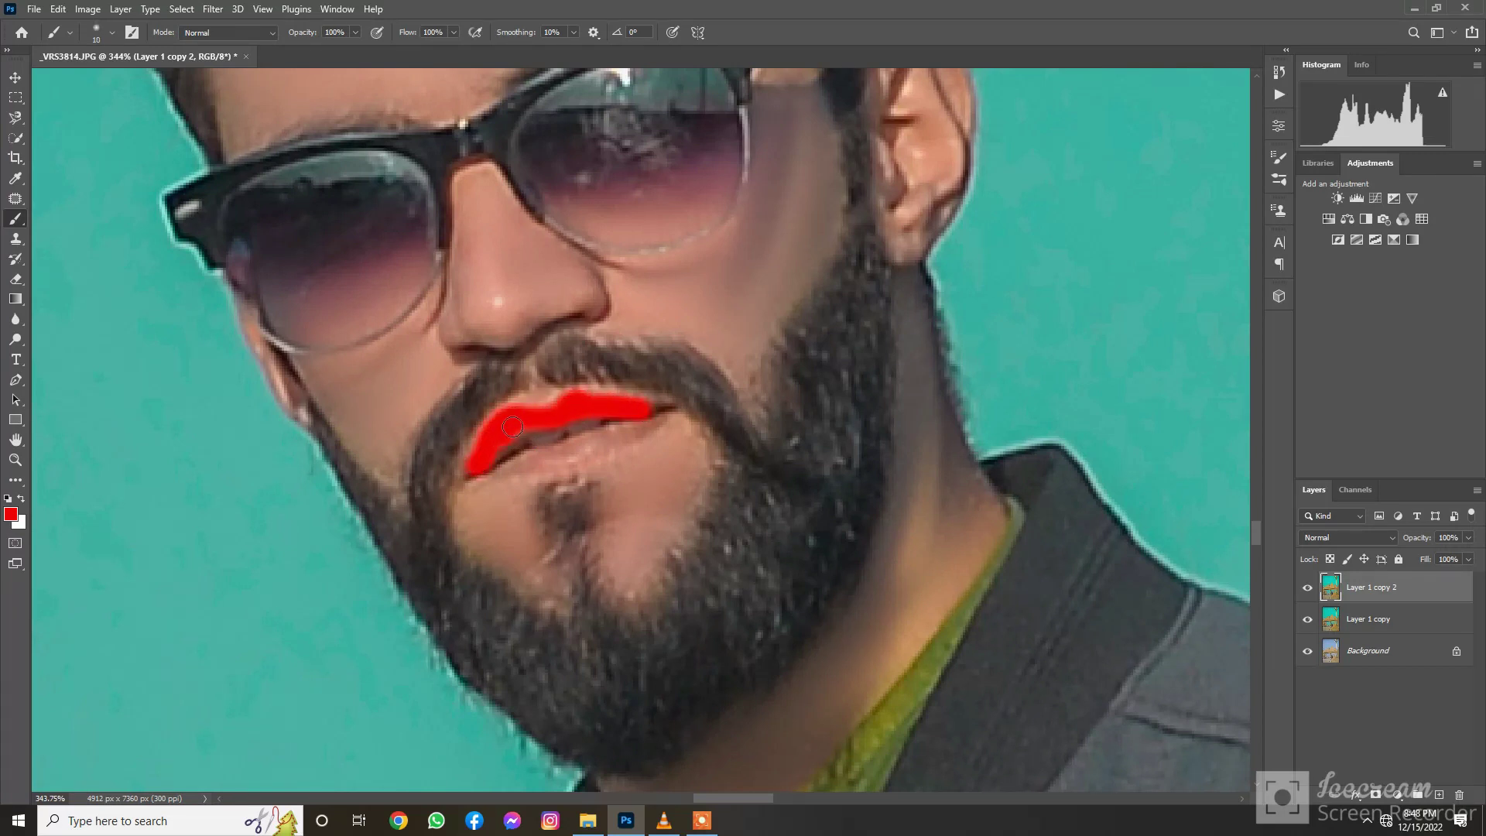
mouse_move(505, 470)
mouse_down()
mouse_move(648, 425)
mouse_move(527, 464)
mouse_up()
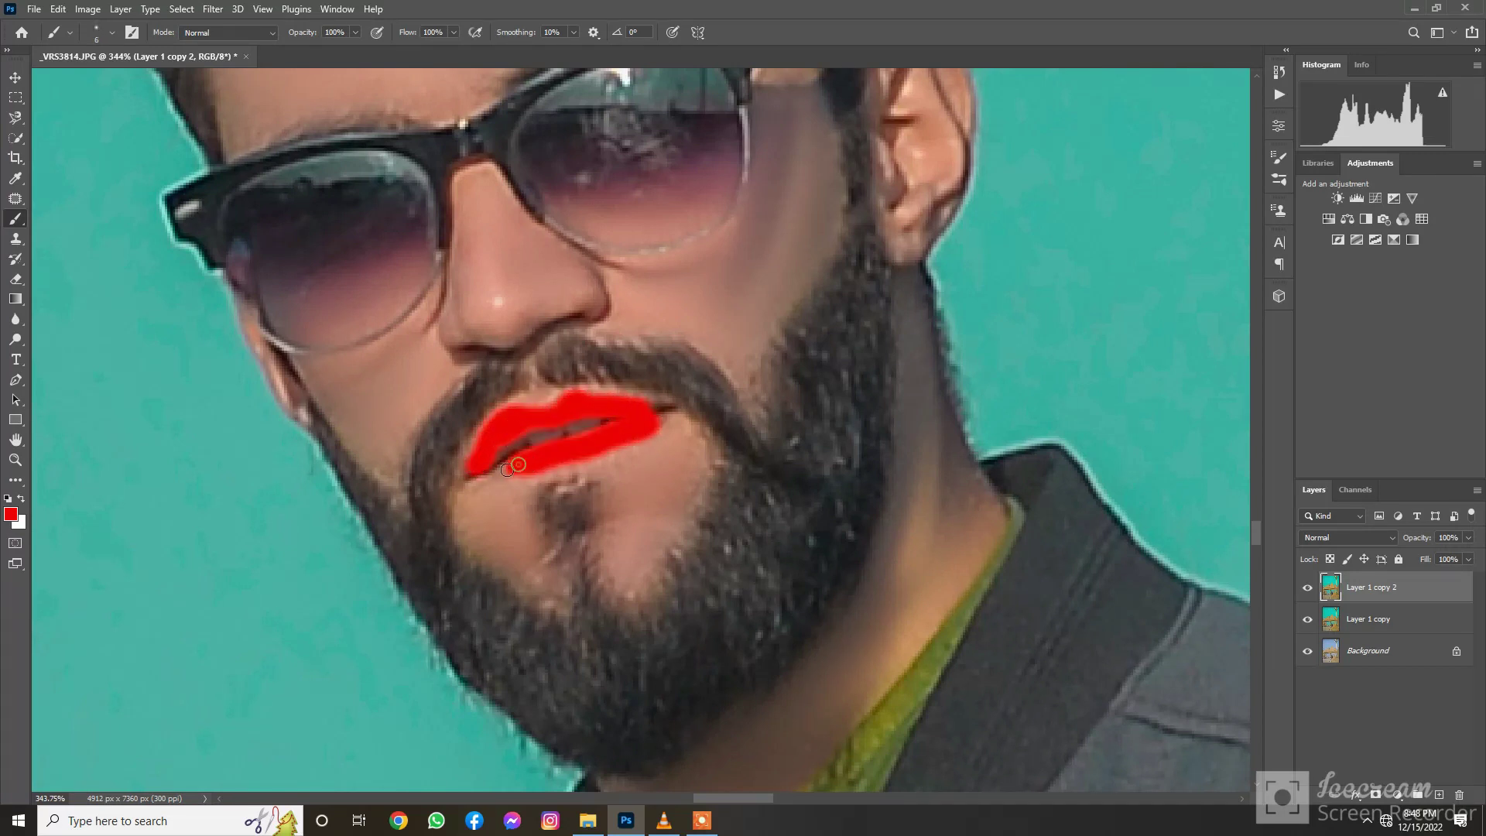
- Lower the opacity of the painted lip layer to 18% and check the tint against the whole photo
key(z)
key(ctrl+0)
scroll(810, 532, up, 4)
drag(809, 533, 700, 328)
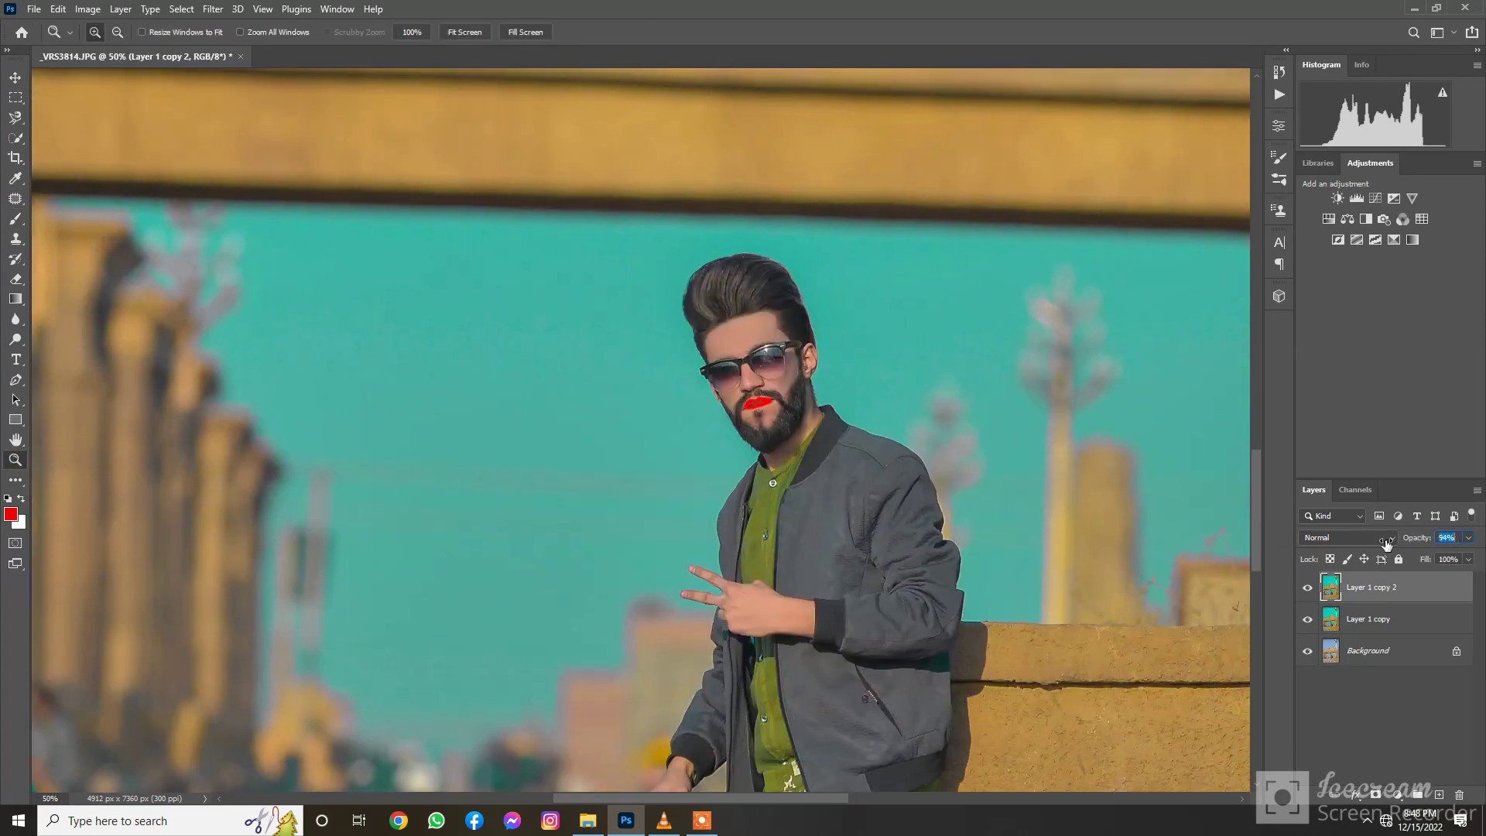
mouse_move(1385, 544)
mouse_down()
mouse_move(1347, 550)
mouse_move(1406, 543)
mouse_move(1387, 542)
mouse_up()
key(ctrl+0)
key(1)
key(8)
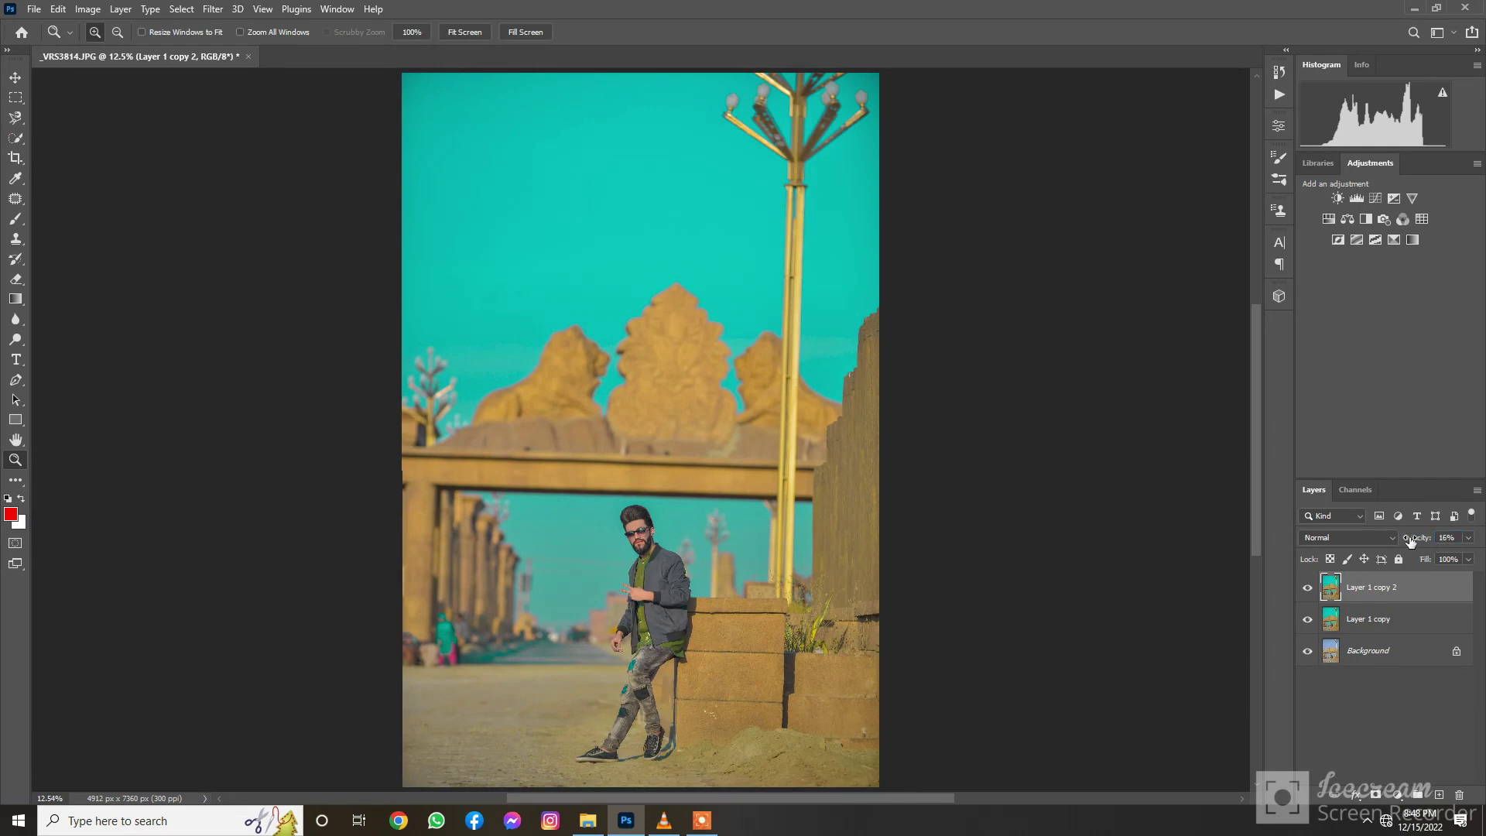
click(624, 526)
right_click(586, 439)
click(603, 448)
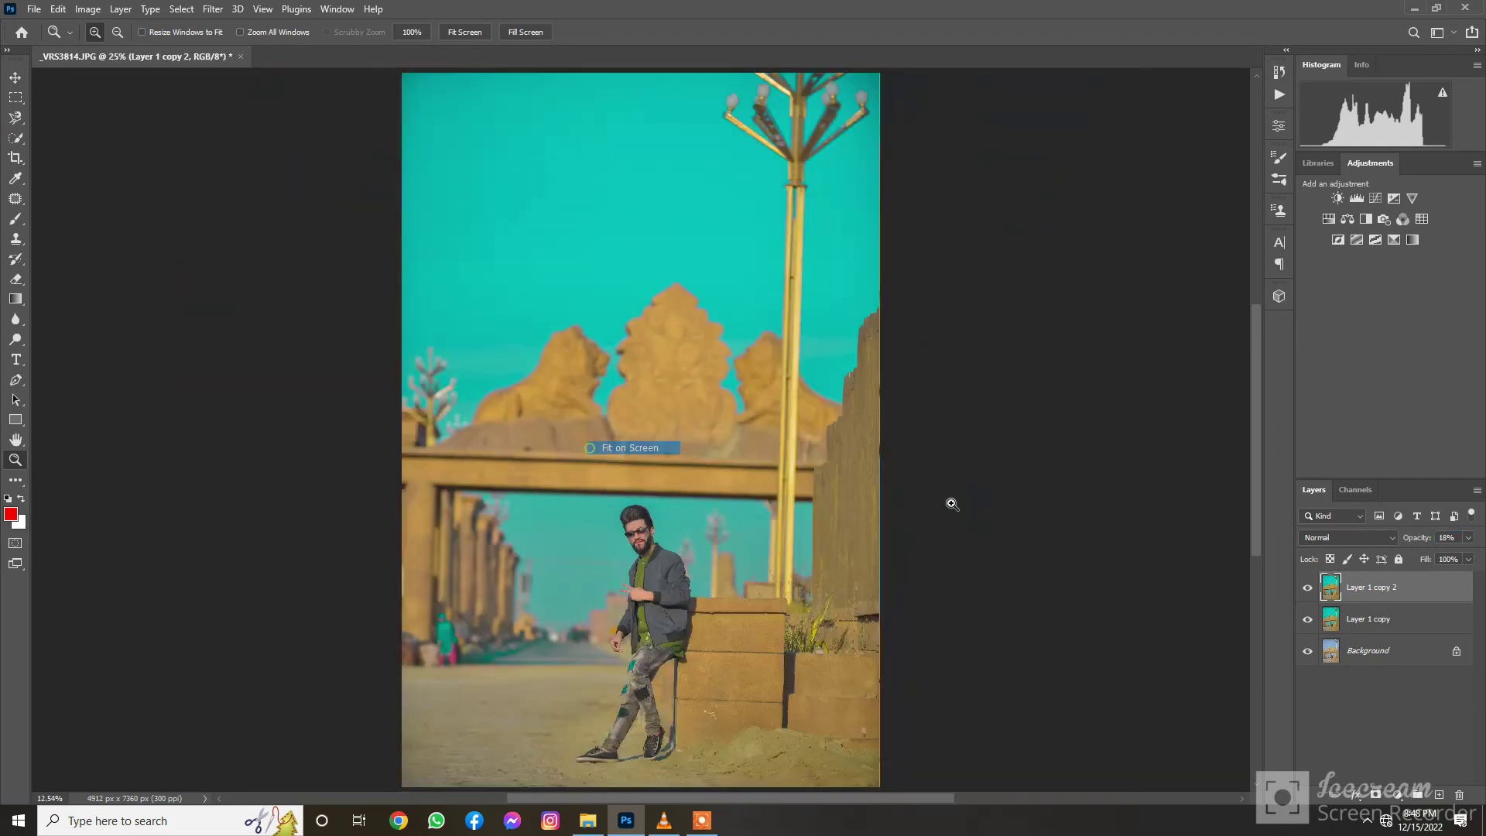
- Merge Layer 1 copy 2 with Layer 1 copy and duplicate the result as a new layer
shift+click(1382, 619)
right_click(1379, 615)
click(1298, 614)
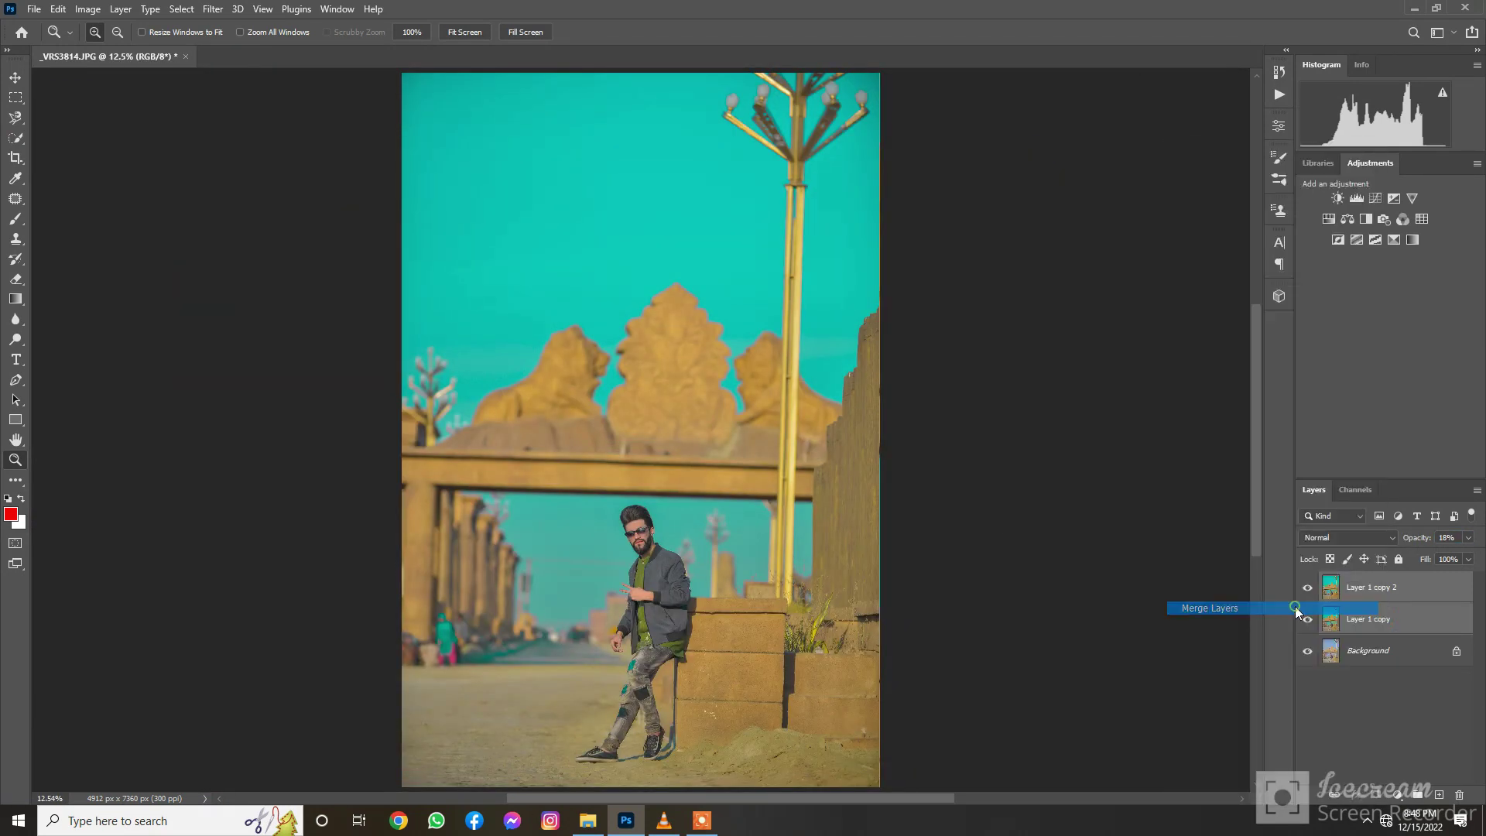
key(ctrl+j)
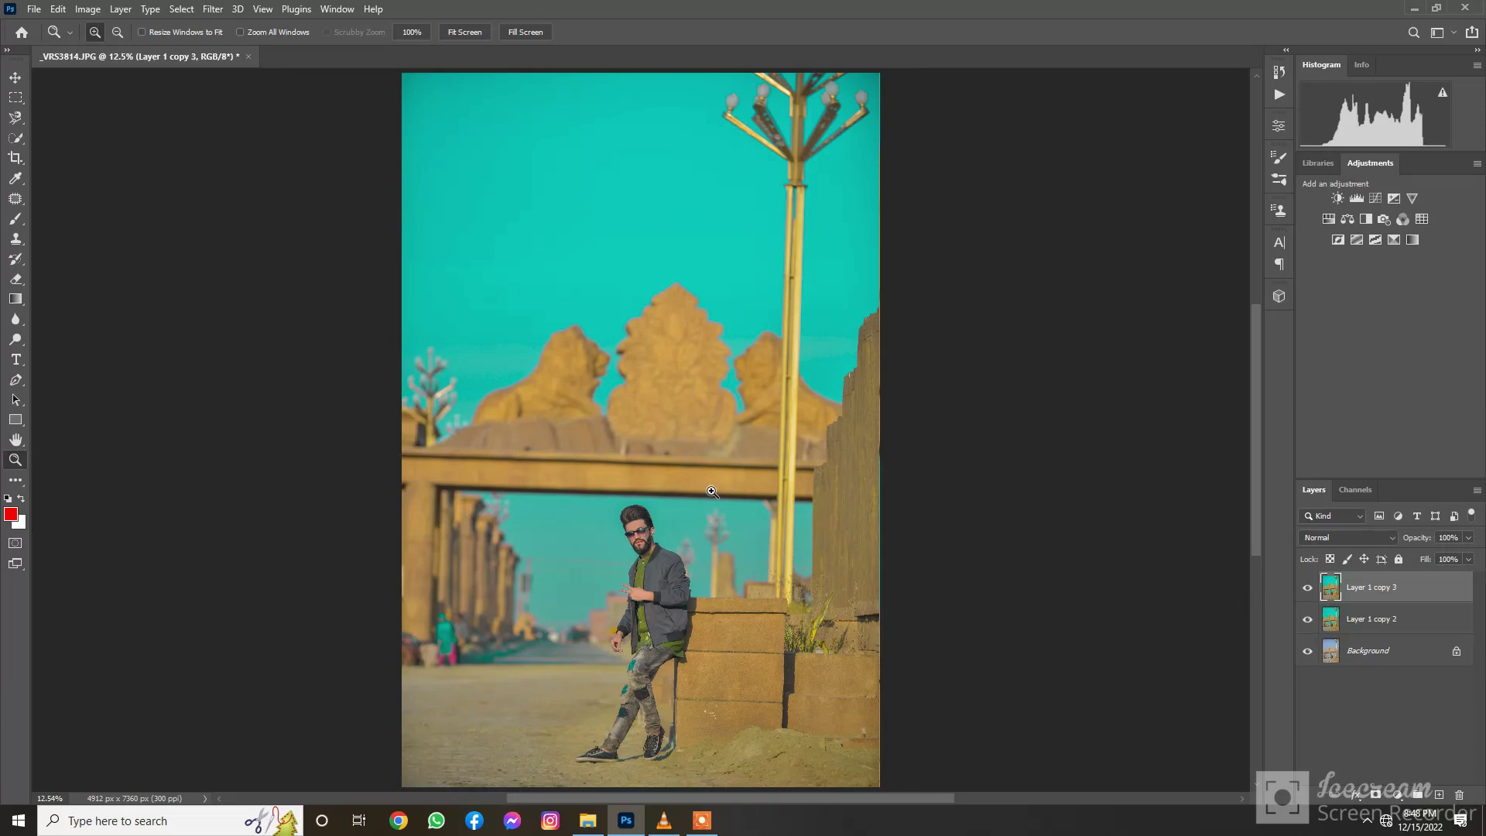
- Open the Camera Raw Filter on the new copy and set the Yellows hue to -11 and saturation to +15
click(213, 9)
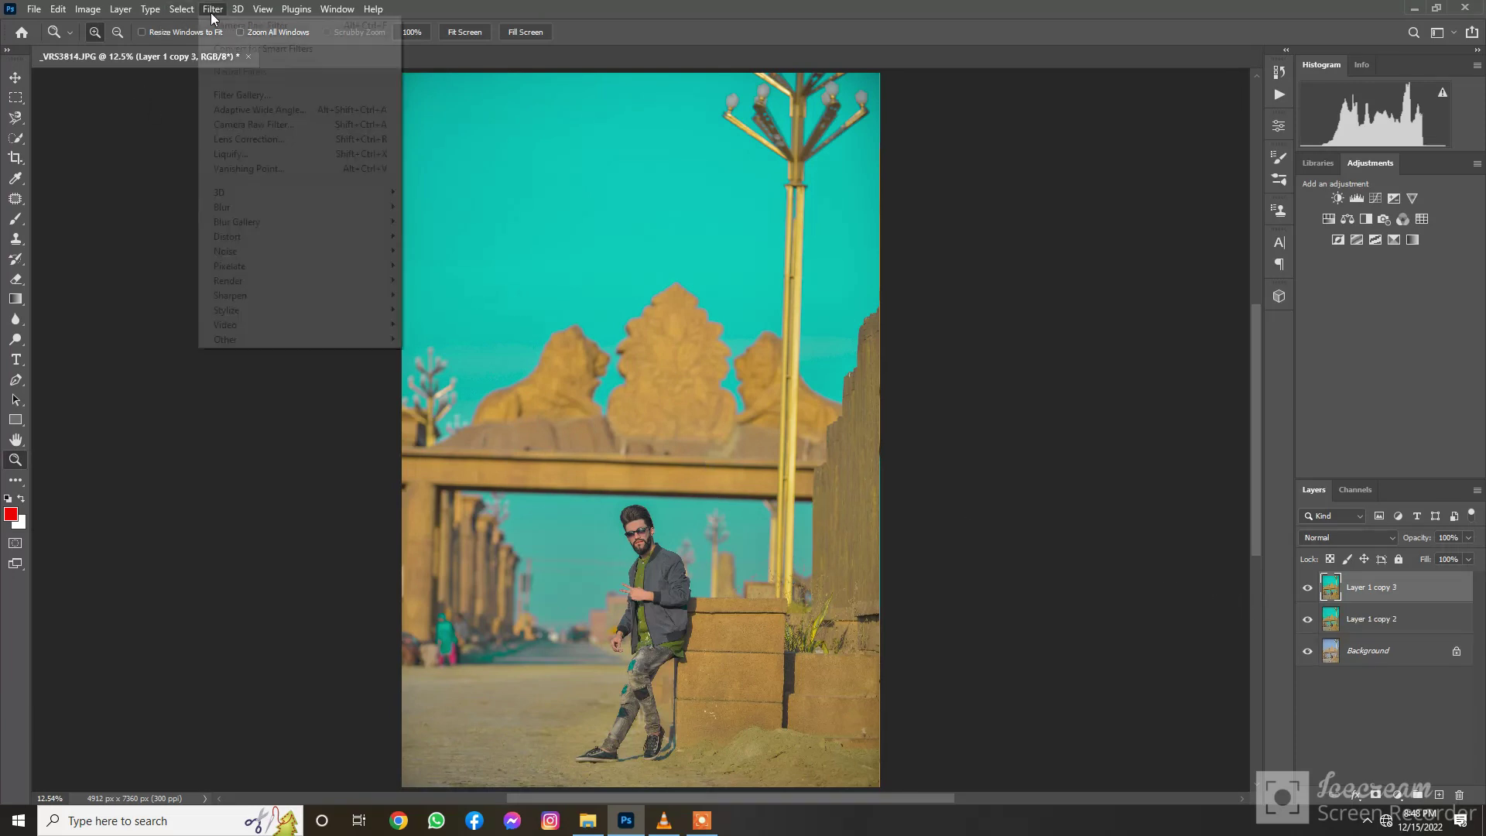
click(234, 126)
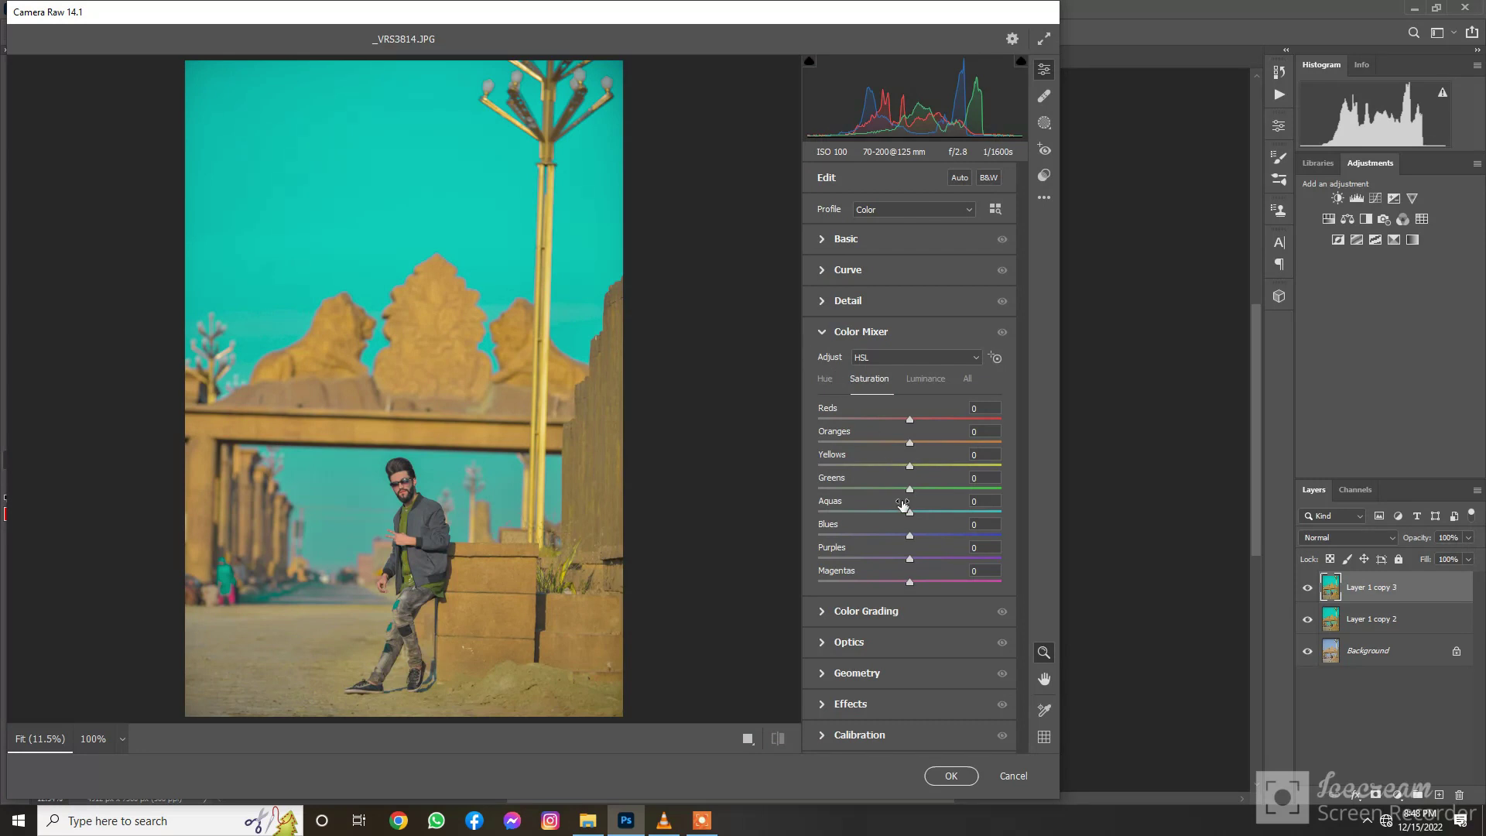
drag(910, 466, 901, 466)
click(827, 380)
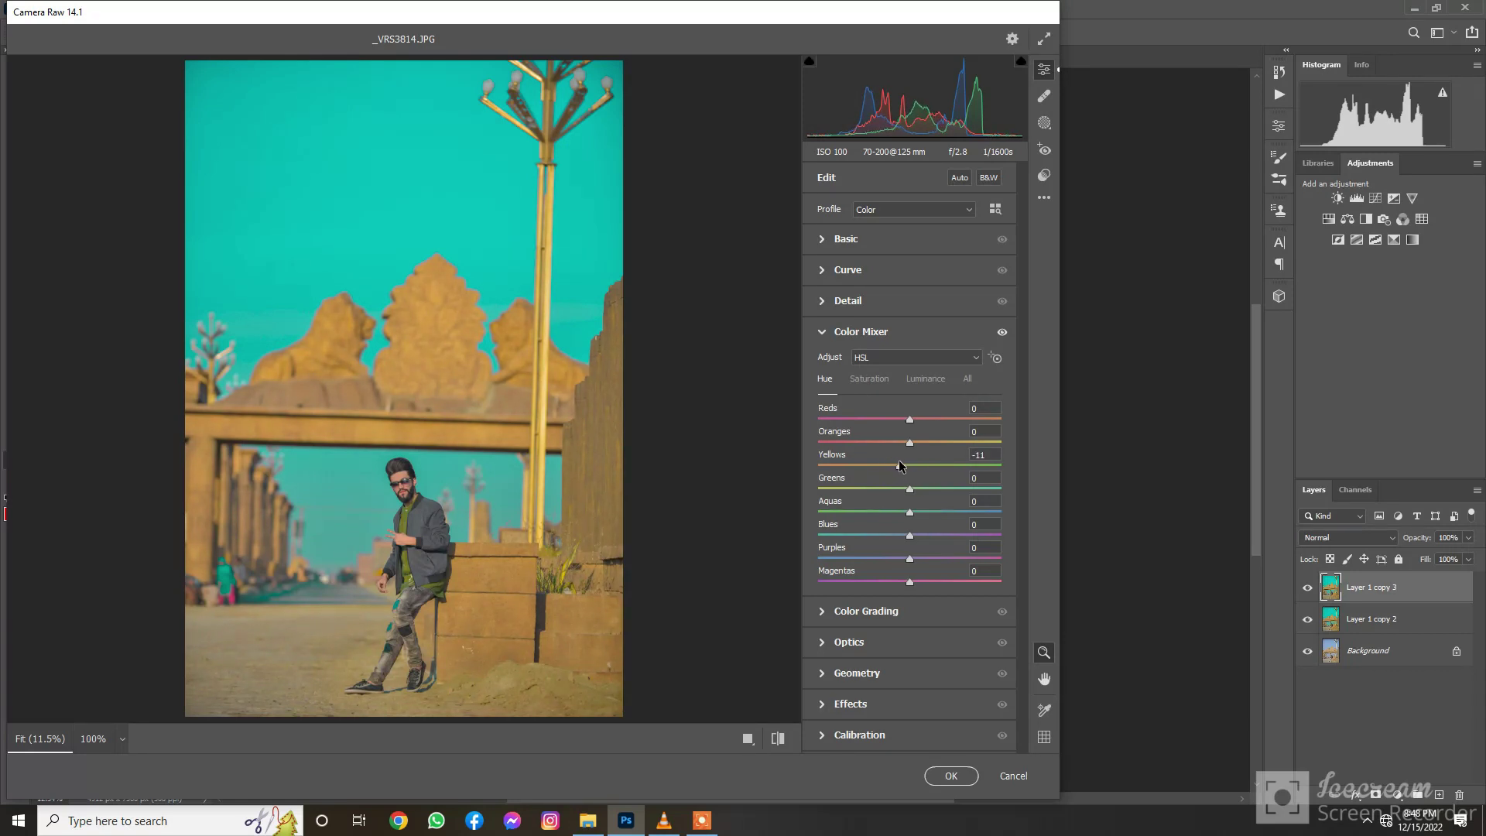
click(869, 379)
drag(910, 465, 921, 463)
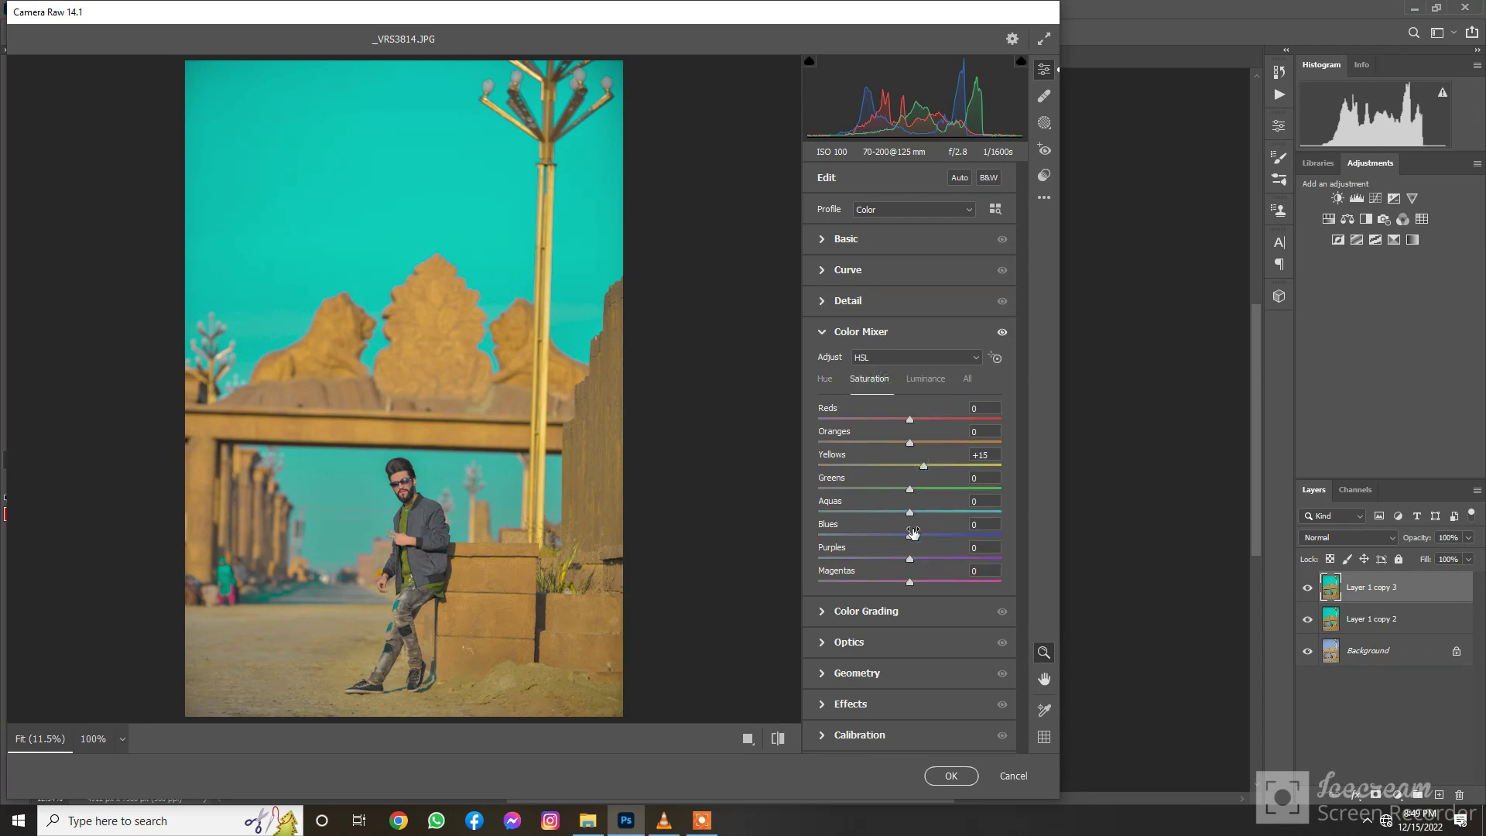
- Set the Blues saturation to +3 and the Oranges saturation to -2 in the Color Mixer
drag(909, 534, 912, 531)
click(913, 375)
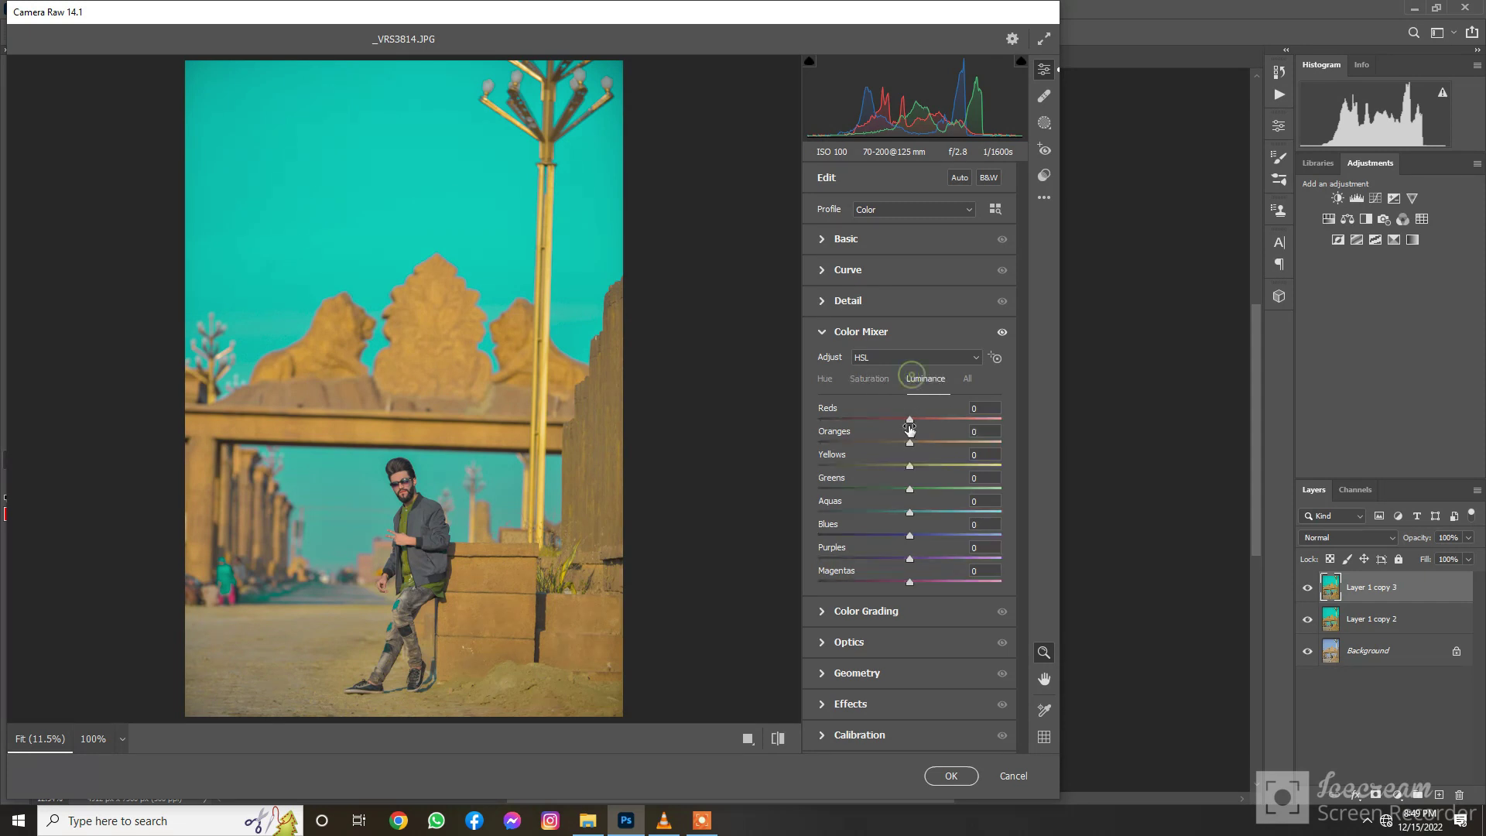
drag(910, 442, 915, 448)
click(886, 381)
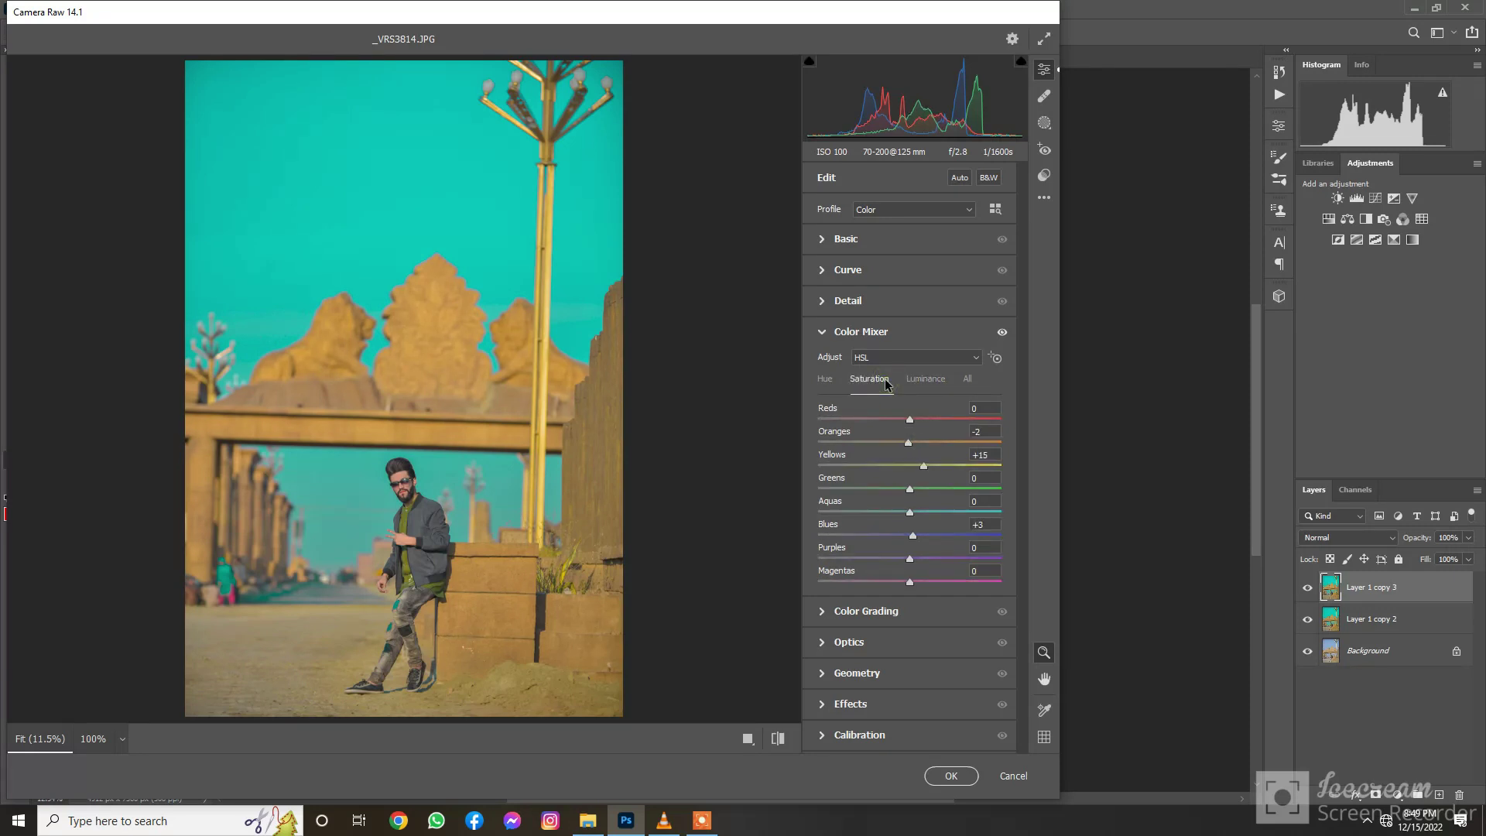
drag(909, 512, 916, 584)
double_click(915, 582)
click(912, 559)
click(883, 333)
- In Color Grading, lower the shadows' luminance to -3 and tint the midtones yellow with a saturation of about 16
click(882, 364)
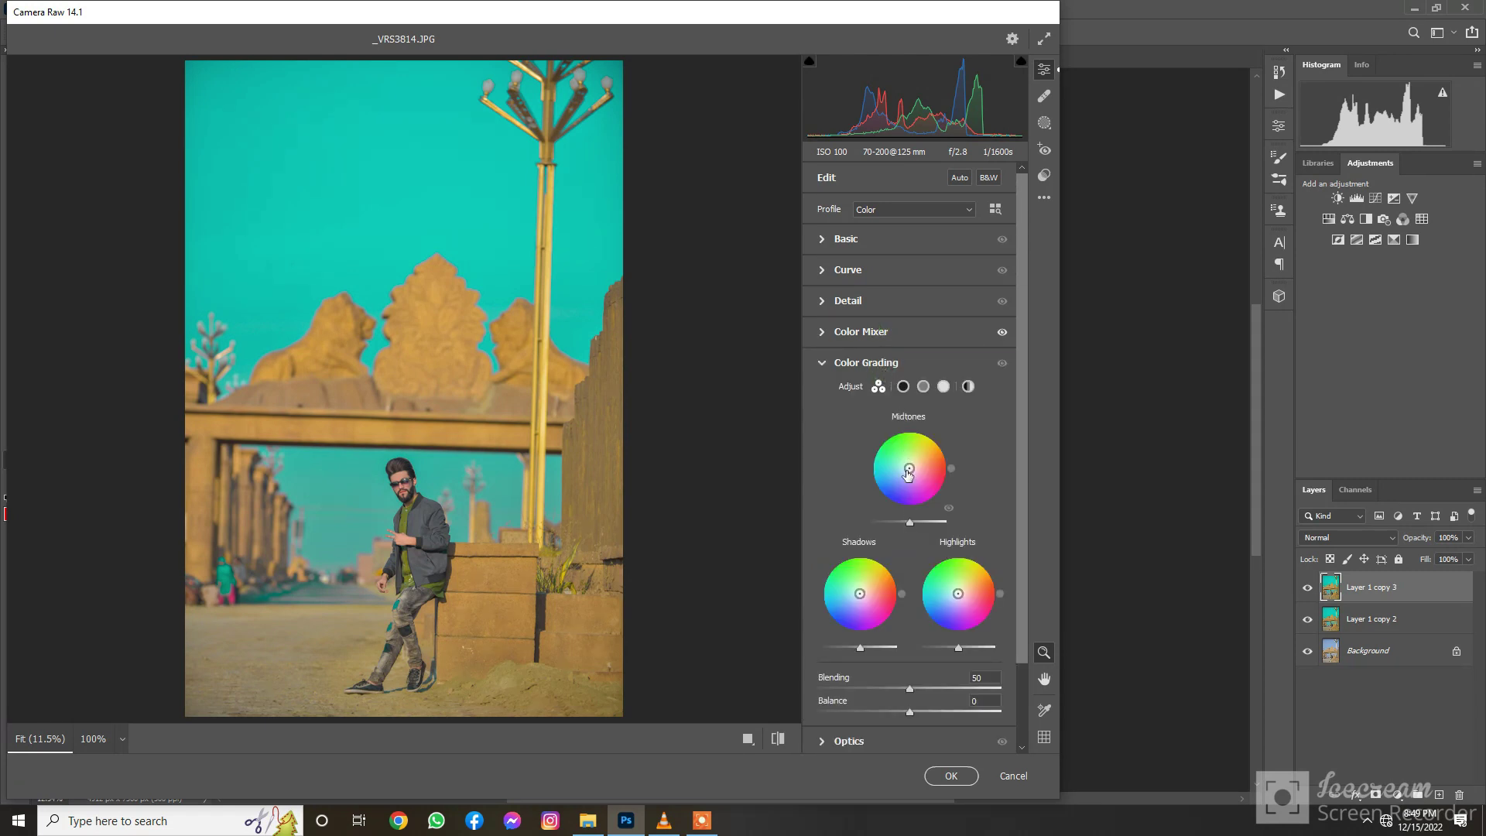
click(904, 387)
drag(908, 623, 905, 623)
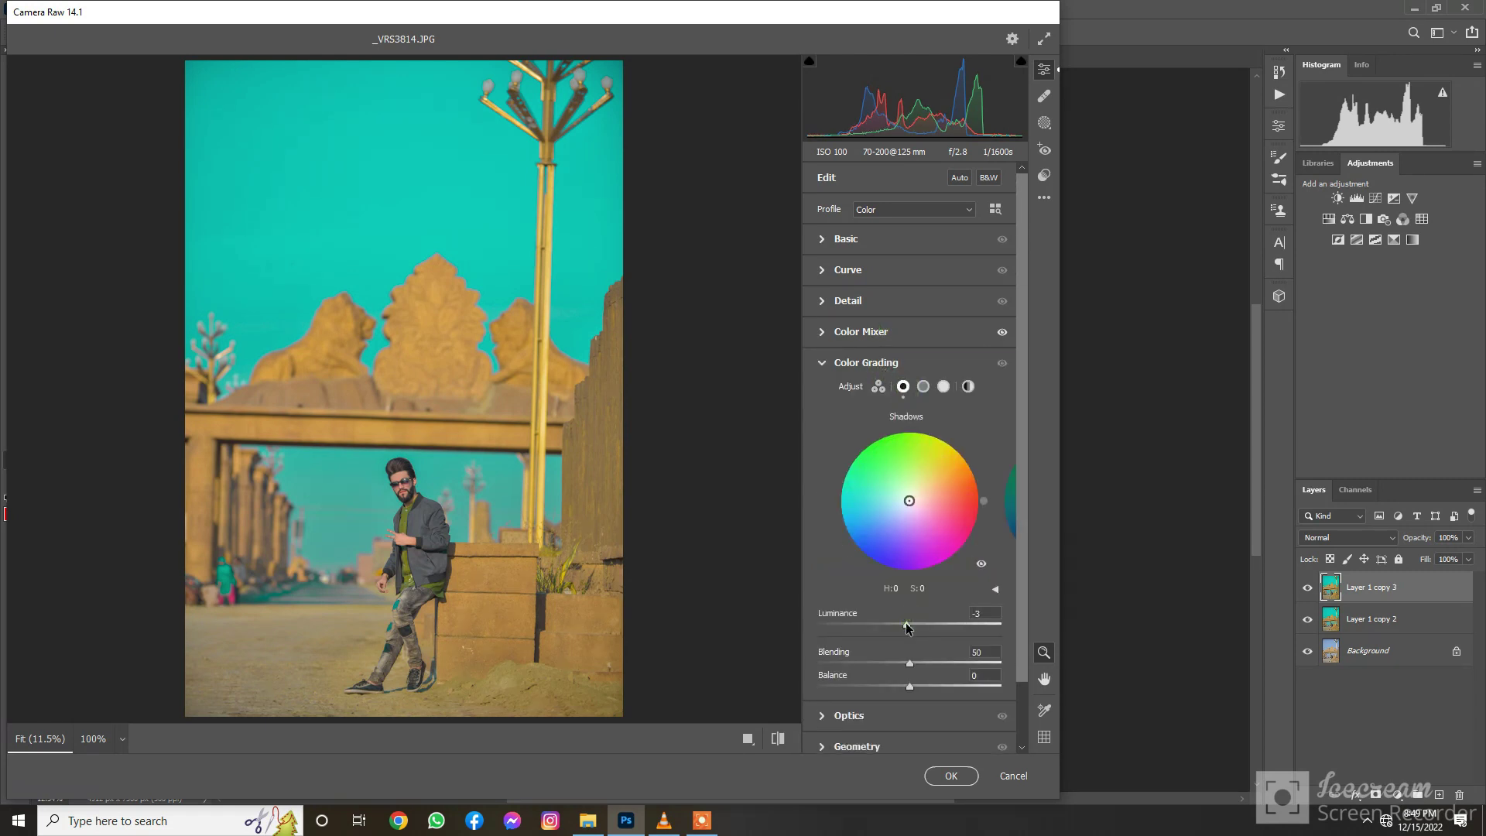
click(923, 387)
click(916, 491)
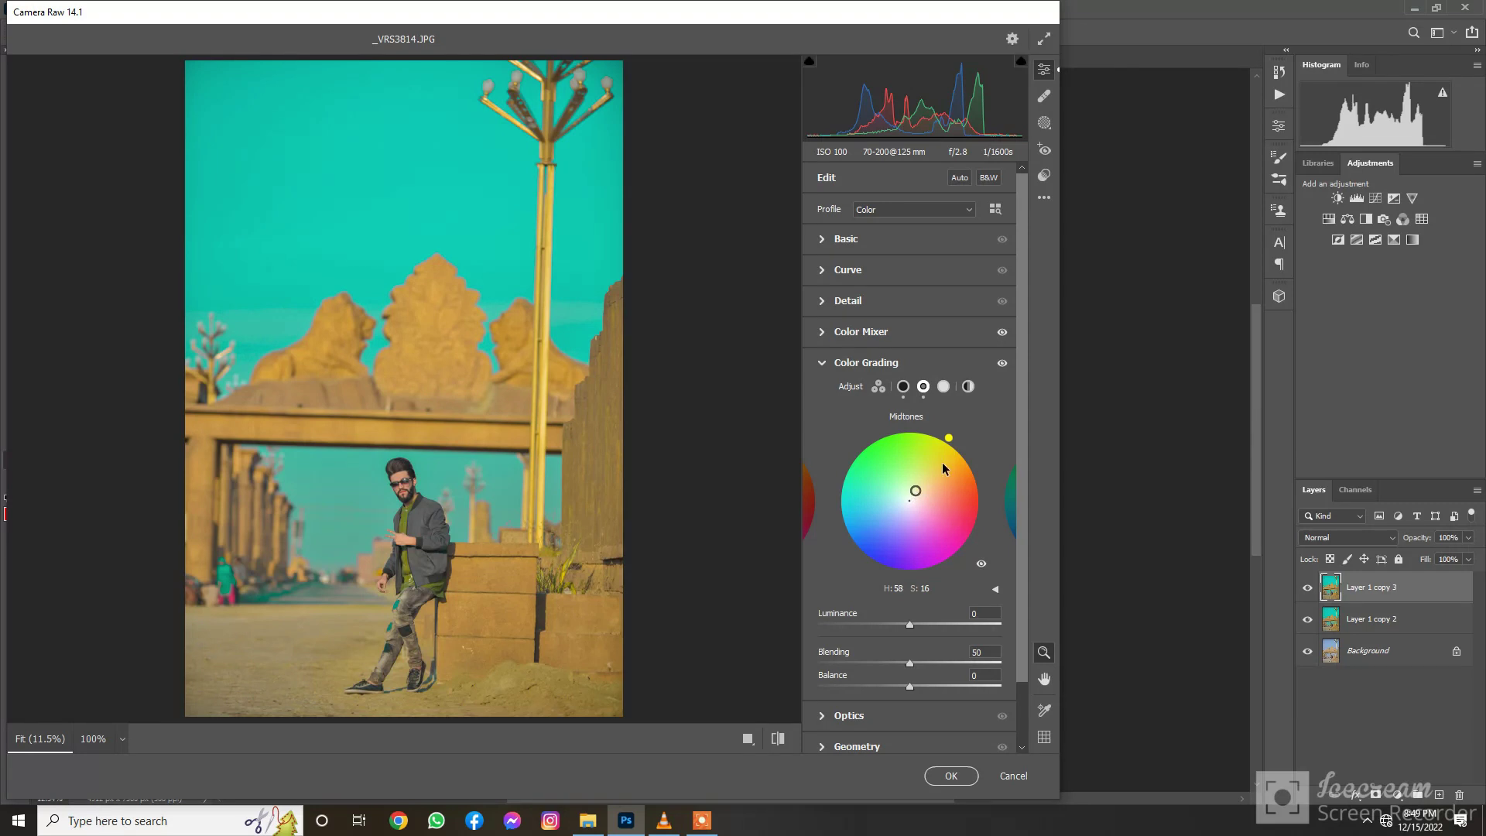
mouse_move(949, 440)
mouse_down()
mouse_move(883, 453)
mouse_move(860, 542)
mouse_move(989, 568)
mouse_move(994, 485)
mouse_move(961, 437)
mouse_up()
- Tint the highlights teal in Color Grading, at a hue of about 183 and a saturation of about 23
click(940, 388)
click(918, 488)
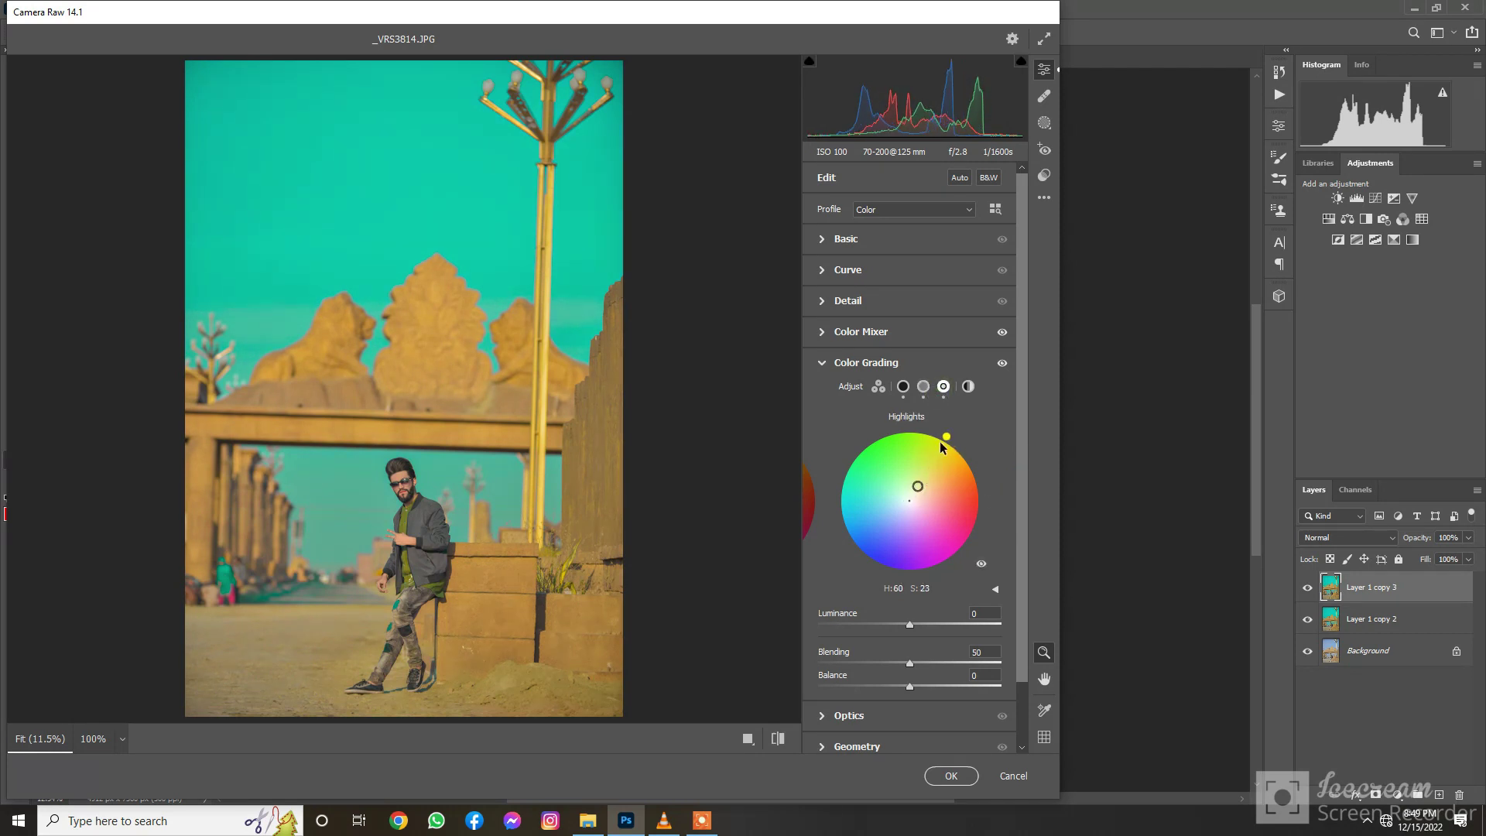
drag(945, 441, 834, 506)
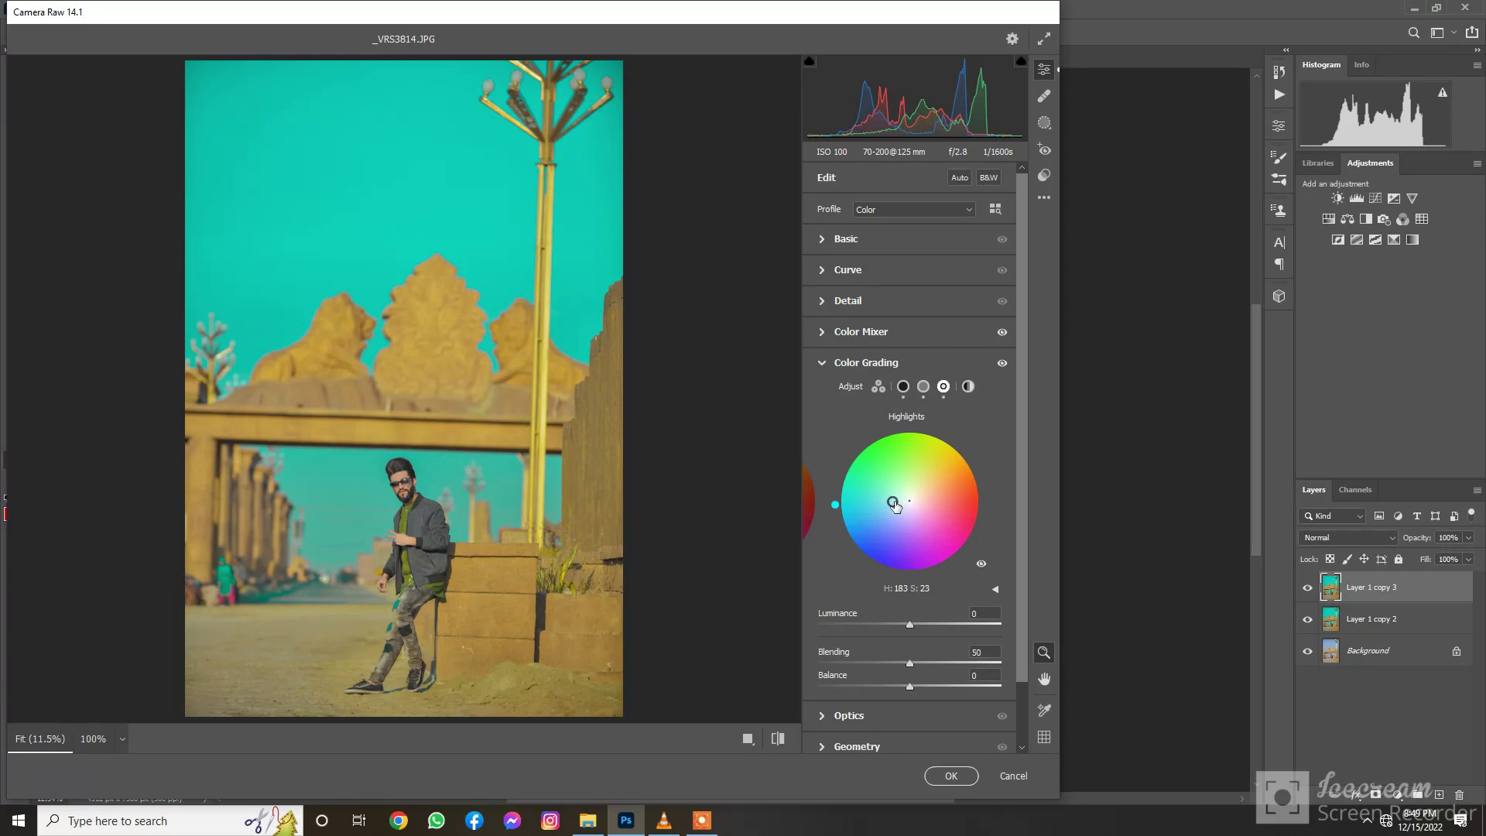
drag(895, 505, 890, 502)
click(907, 364)
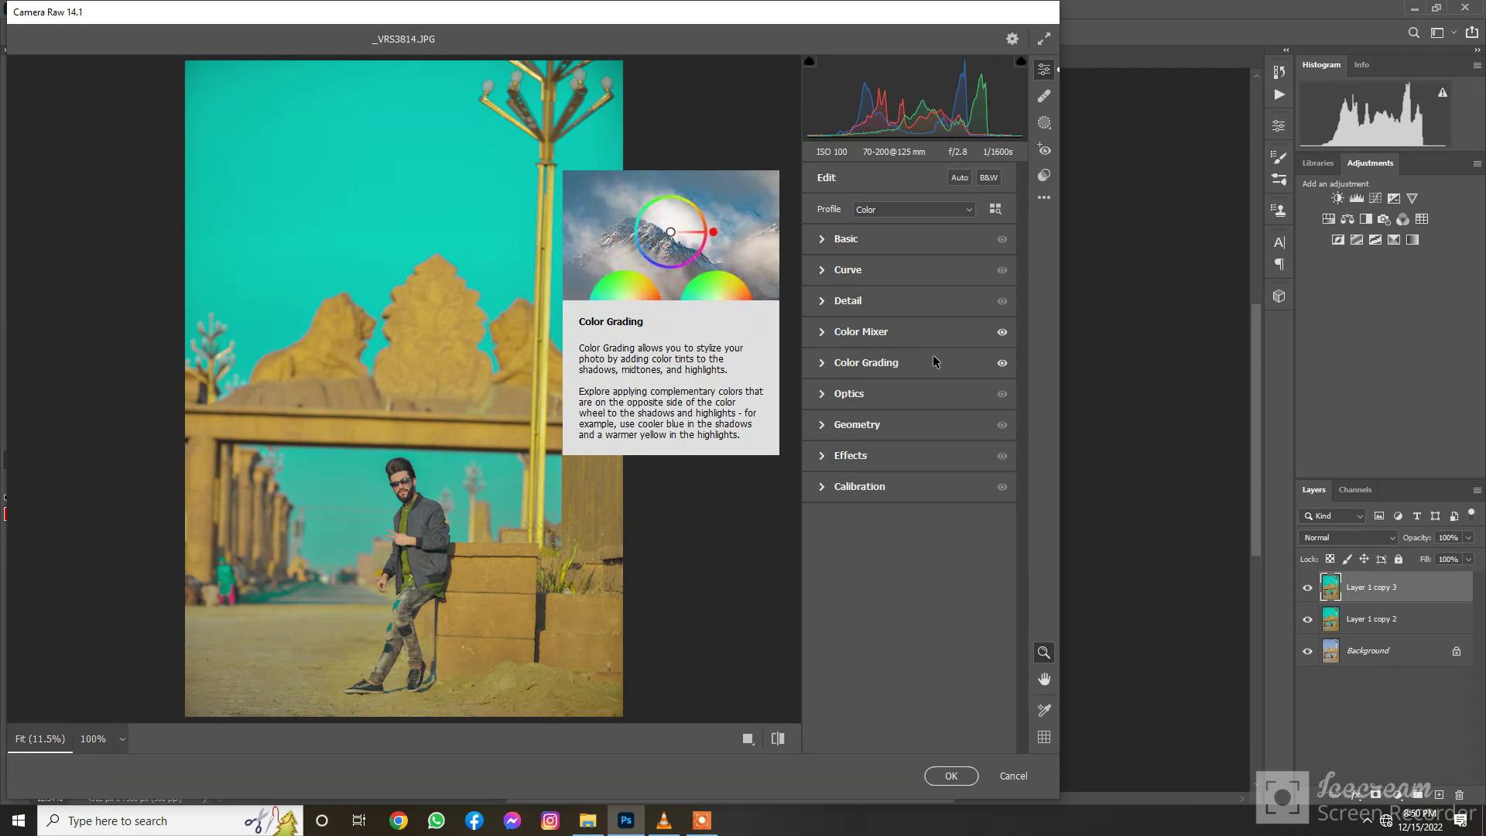
- Raise the Blue Primary saturation in Calibration to about +16
click(911, 490)
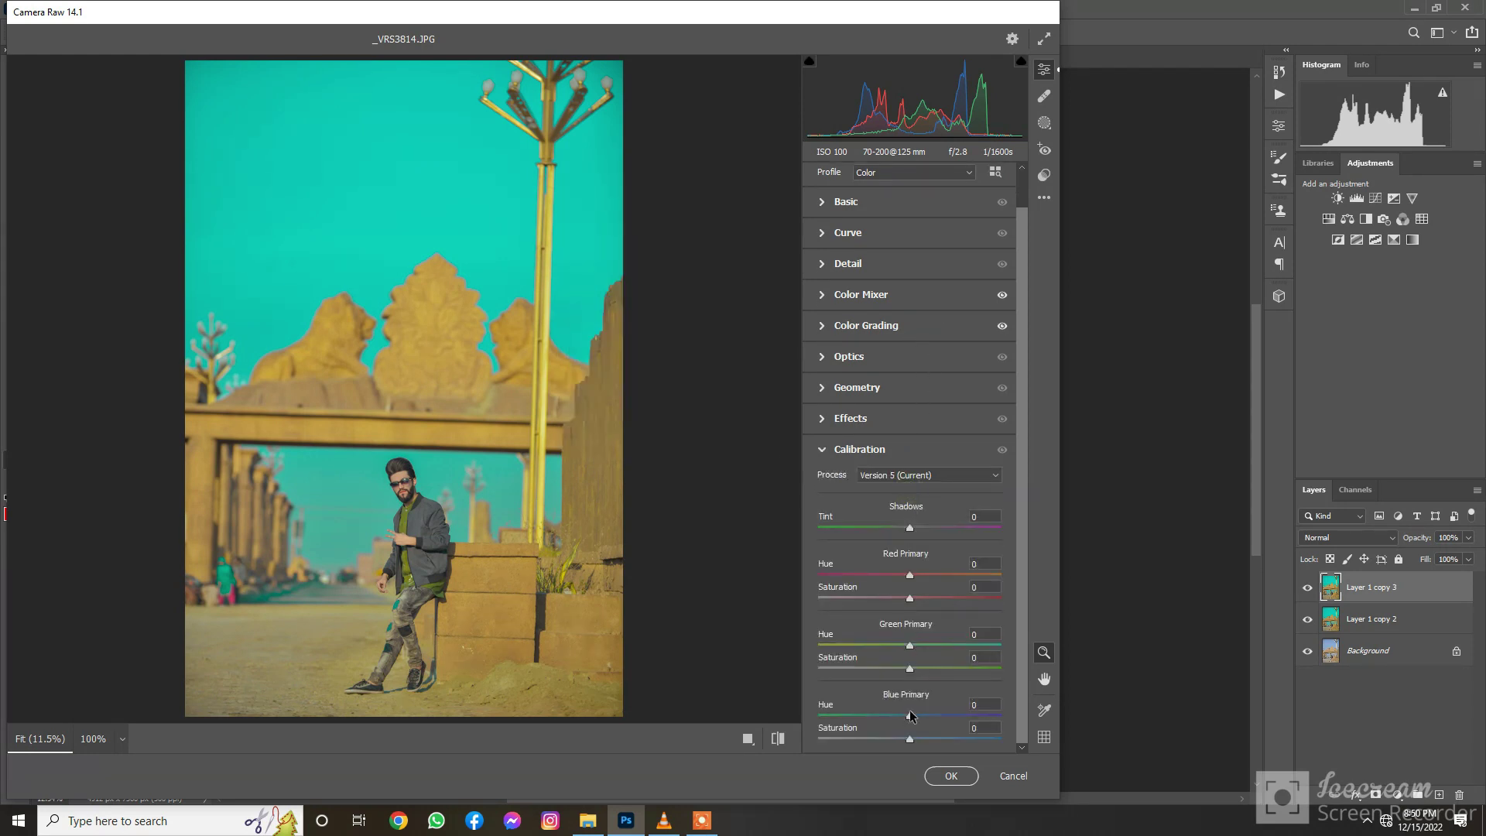
drag(910, 739, 922, 740)
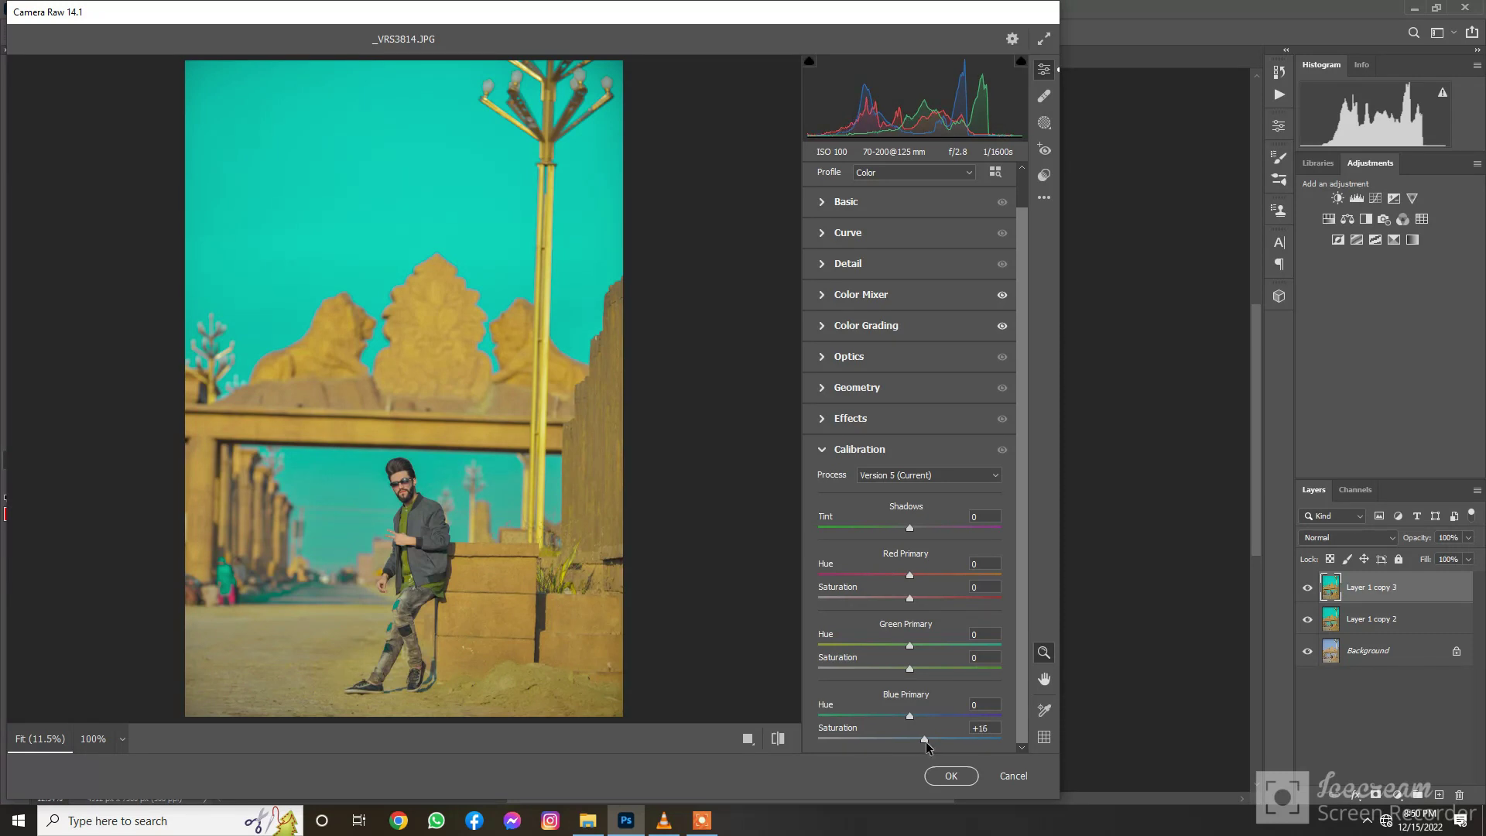
drag(926, 742, 923, 742)
- Set the Vignetting effect to +25 and apply the Camera Raw adjustments to the layer
click(855, 418)
mouse_move(908, 518)
mouse_down()
mouse_move(943, 534)
mouse_move(931, 531)
mouse_up()
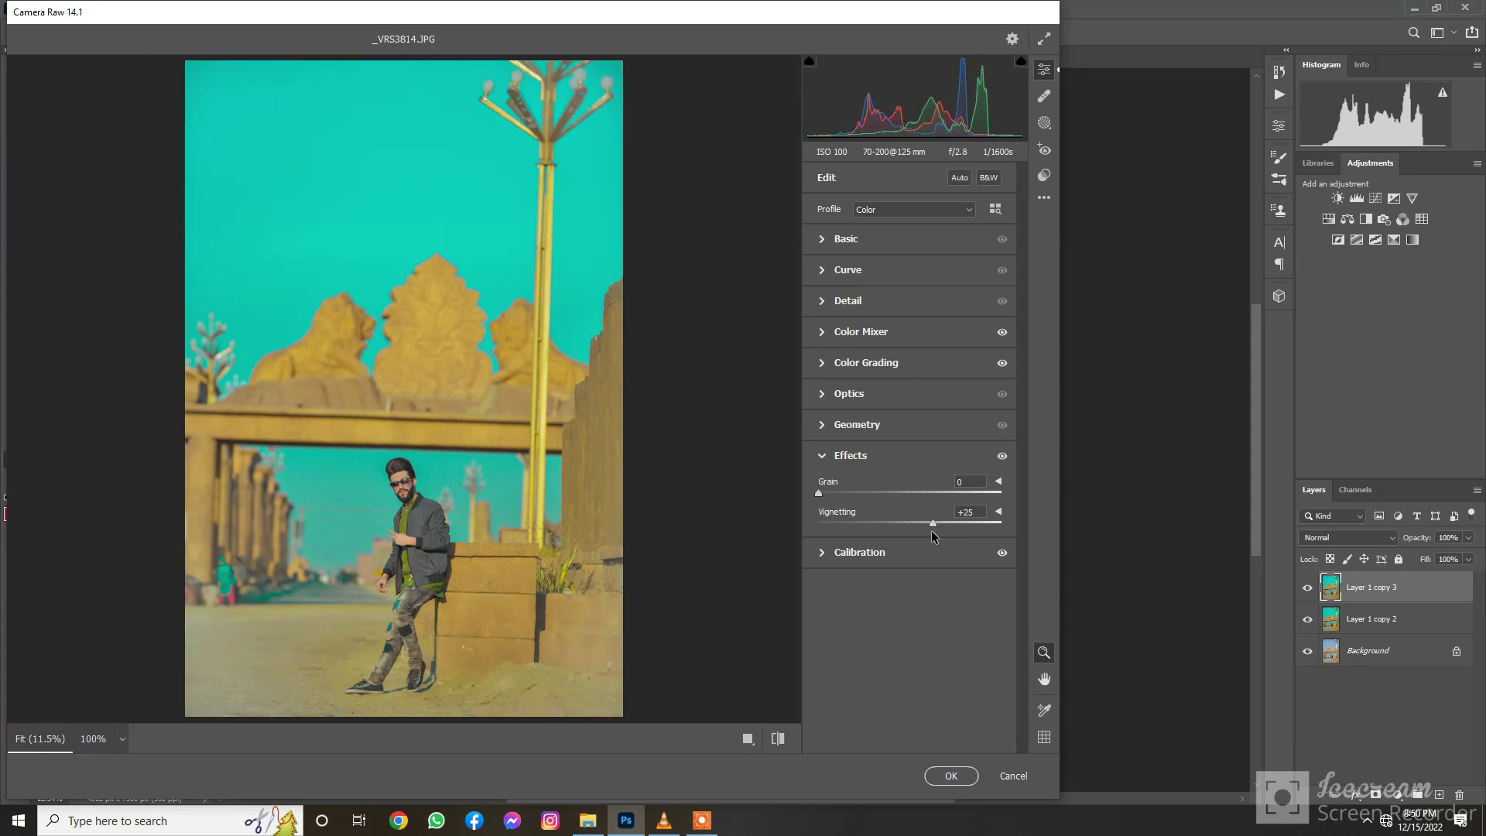
click(949, 776)
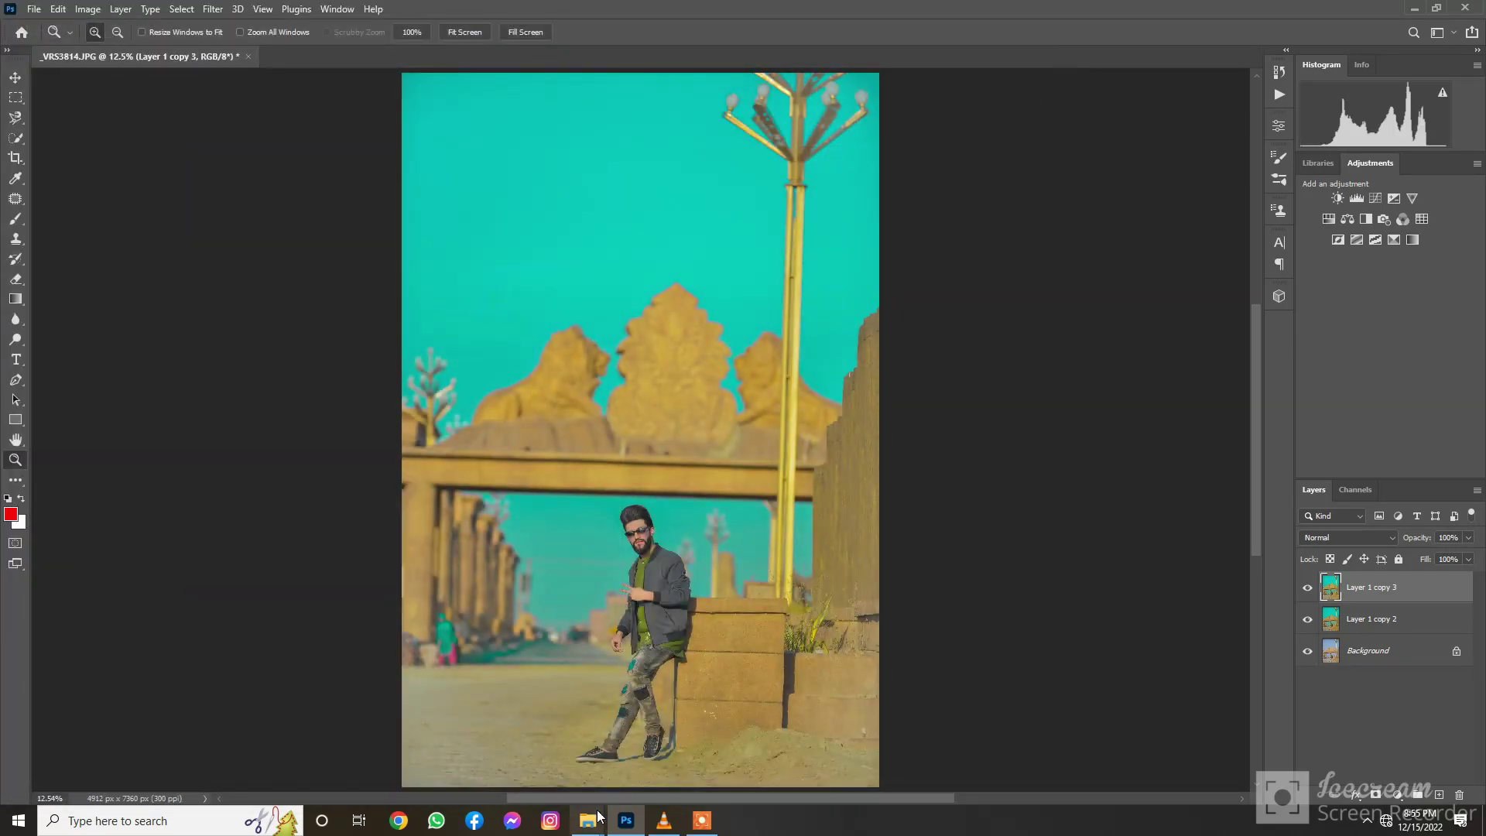
- Switch to File Explorer, place the black quote image from drive D: into the photo, and set its blend mode to Screen
mouse_move(590, 822)
click(639, 774)
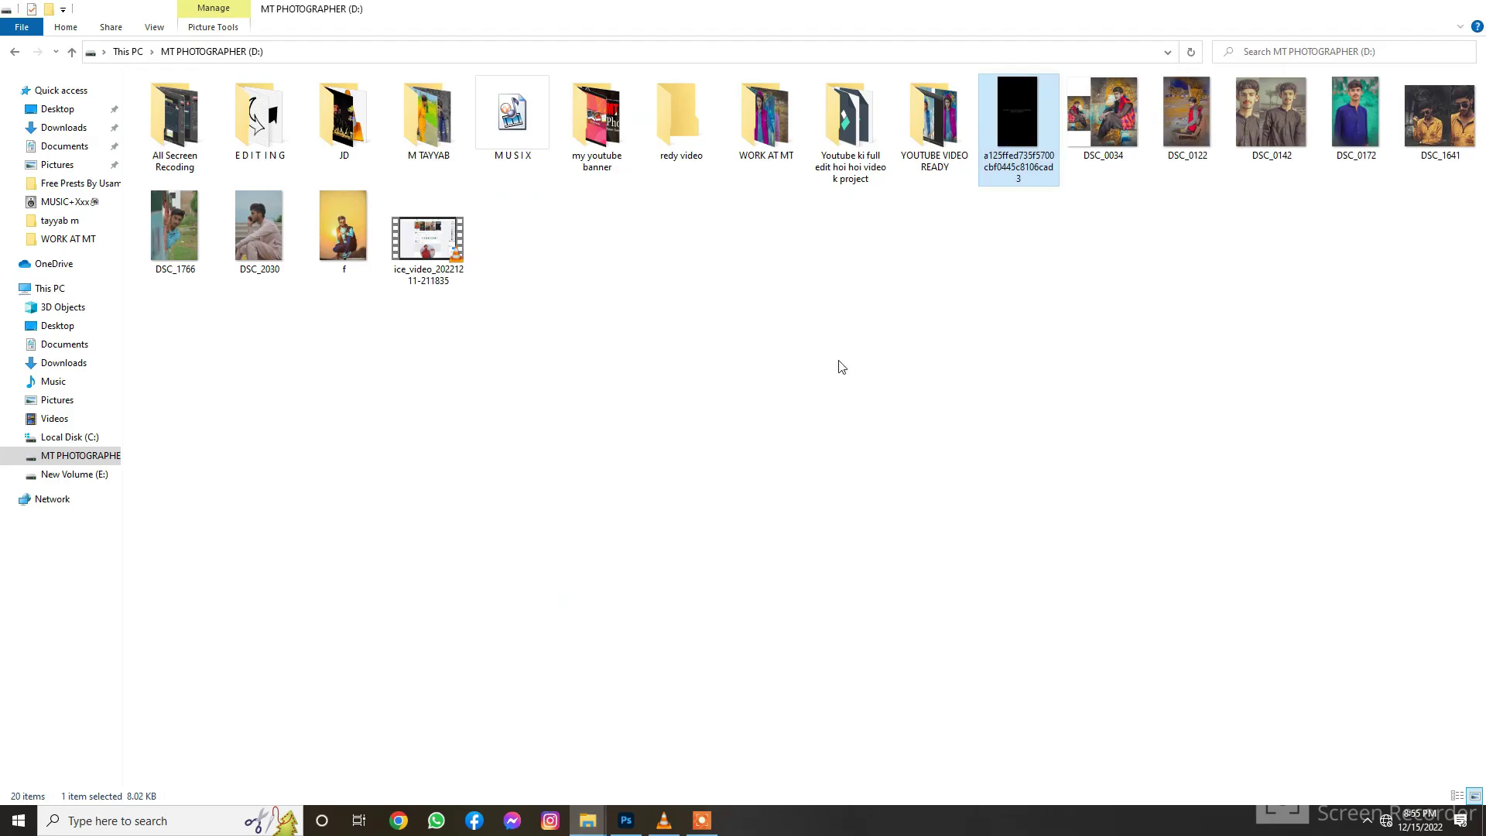
drag(1010, 139, 660, 236)
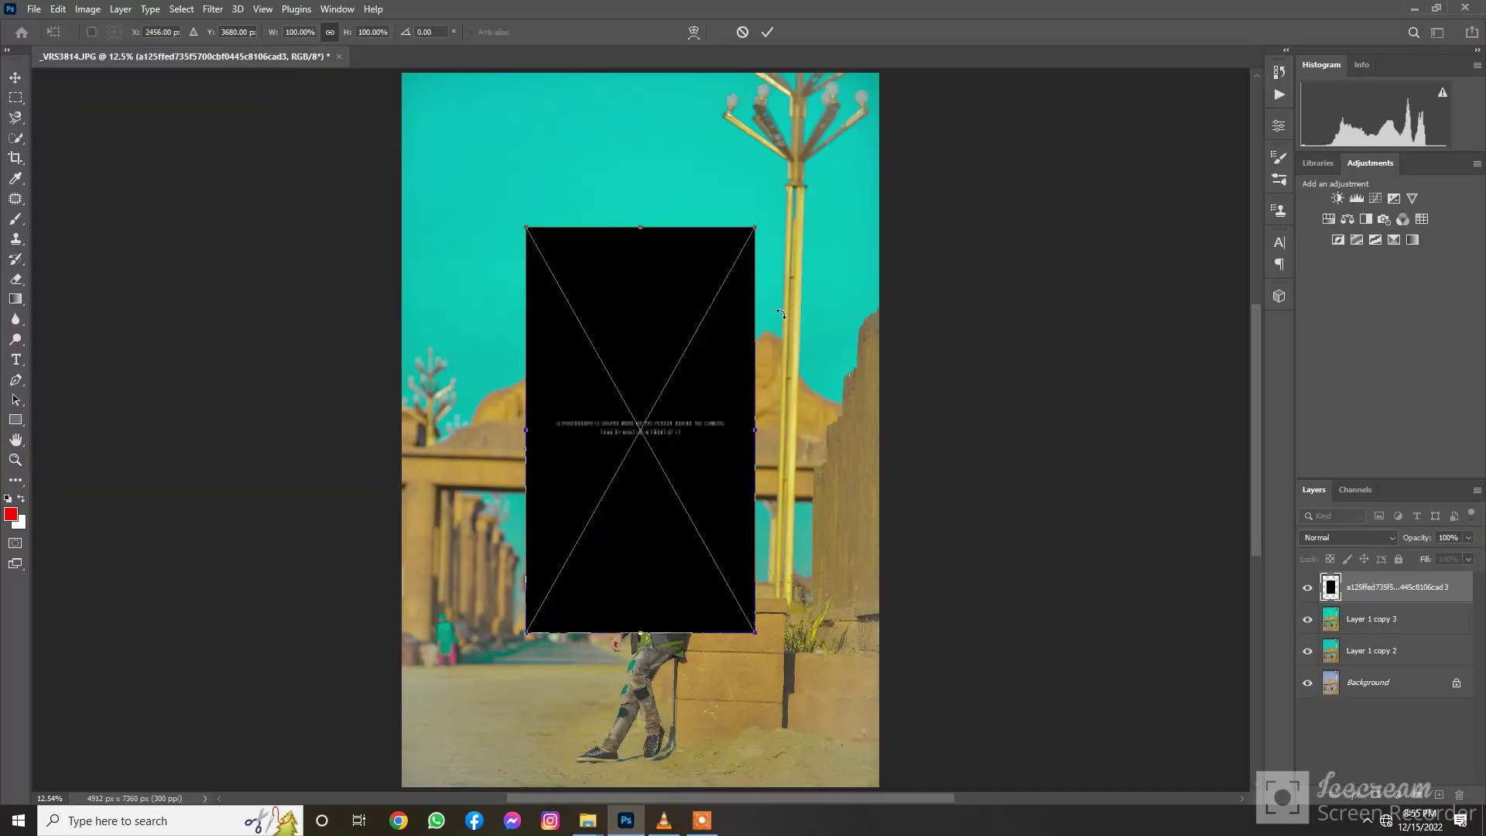
click(1315, 540)
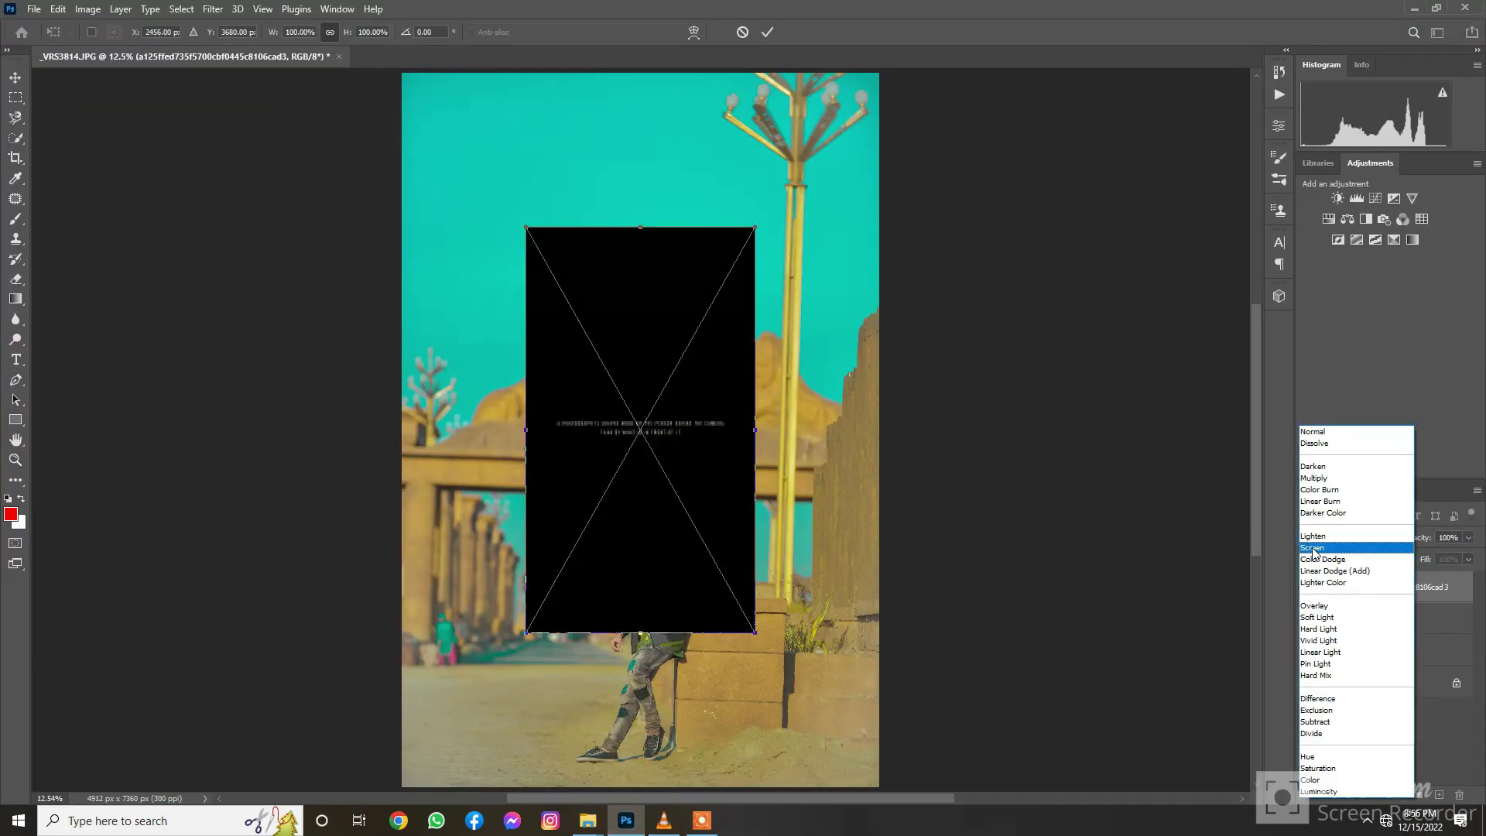
click(1314, 548)
- Scale the quote image to about 160% and place its text in the sky above the lion monument, centred horizontally
drag(757, 428, 892, 430)
drag(731, 519, 655, 293)
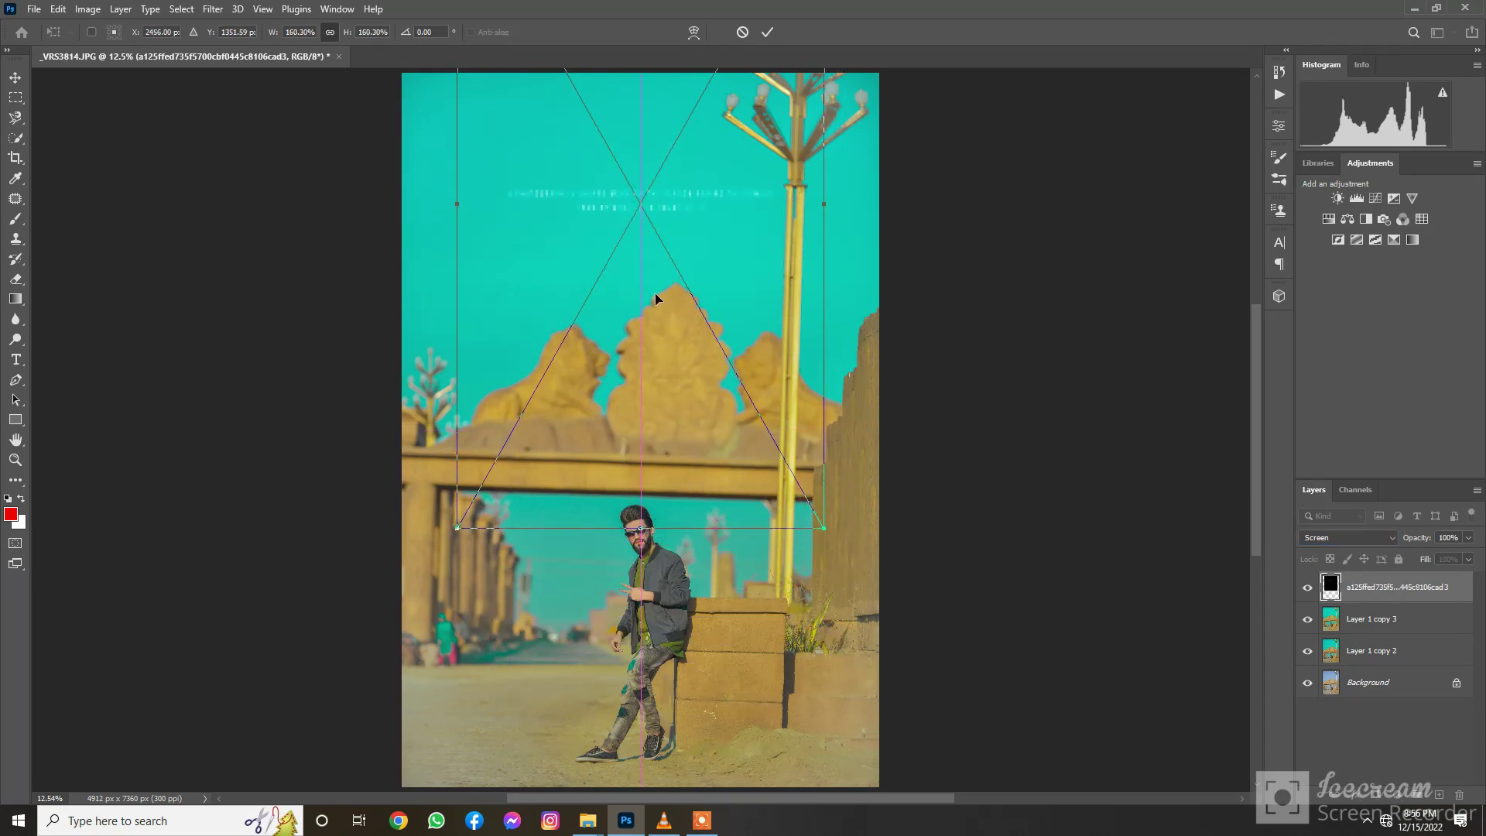
key(Return)
key(z)
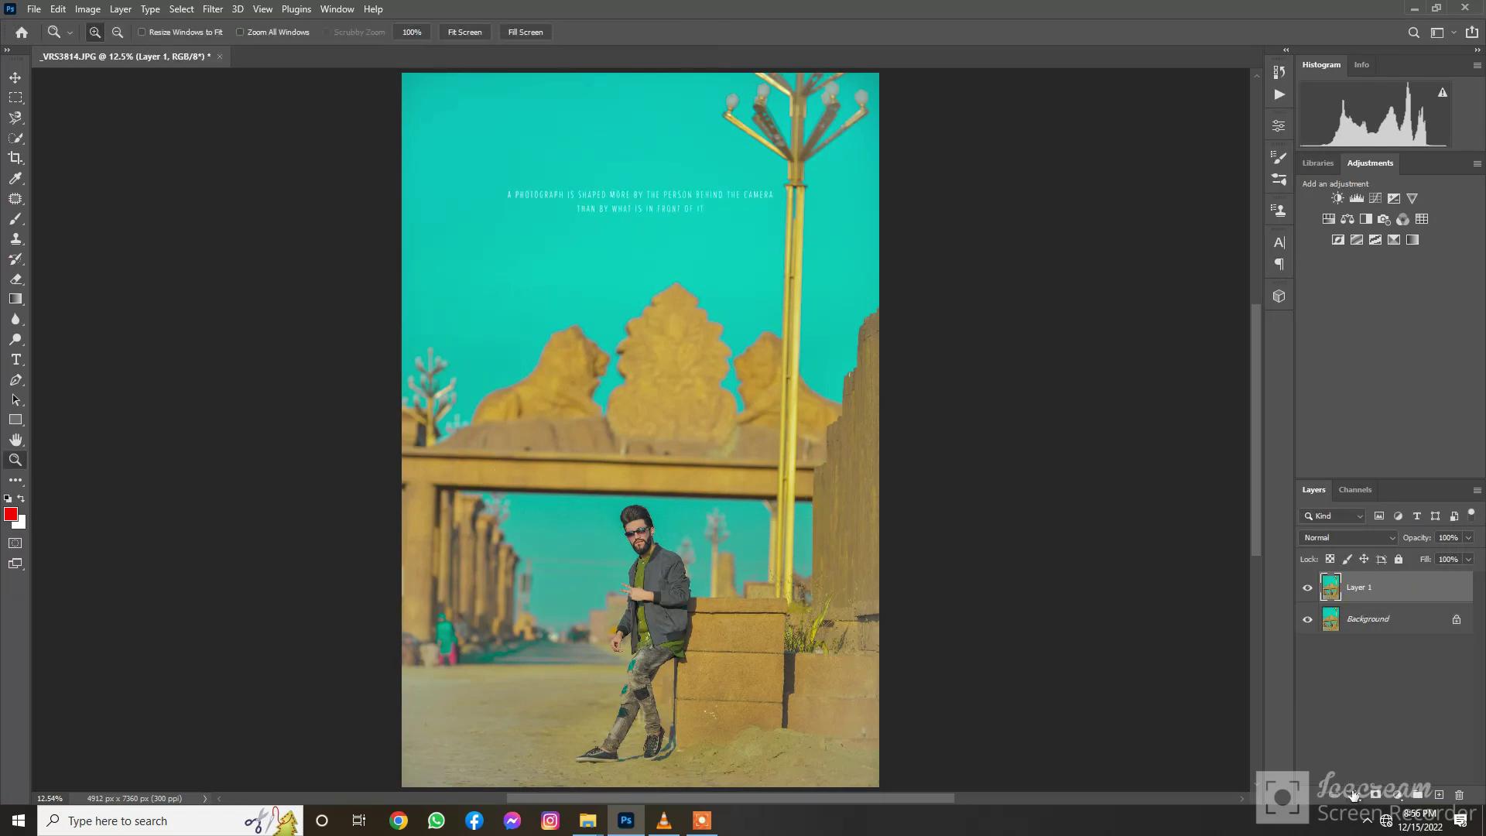
- Add a white Stroke layer style to Layer 1, positioned inside, with a size of 13 px
click(1354, 795)
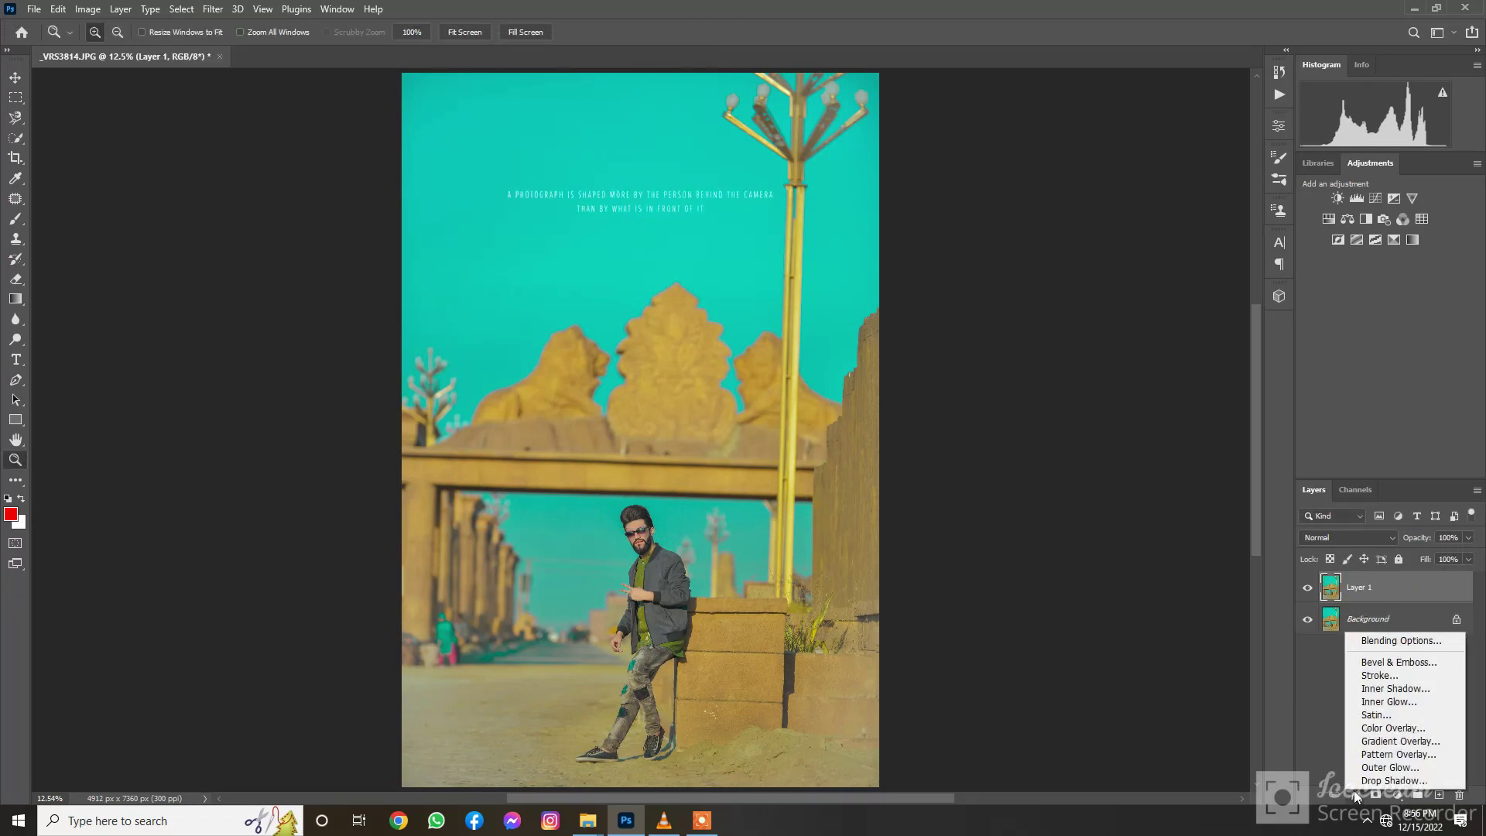
click(1361, 681)
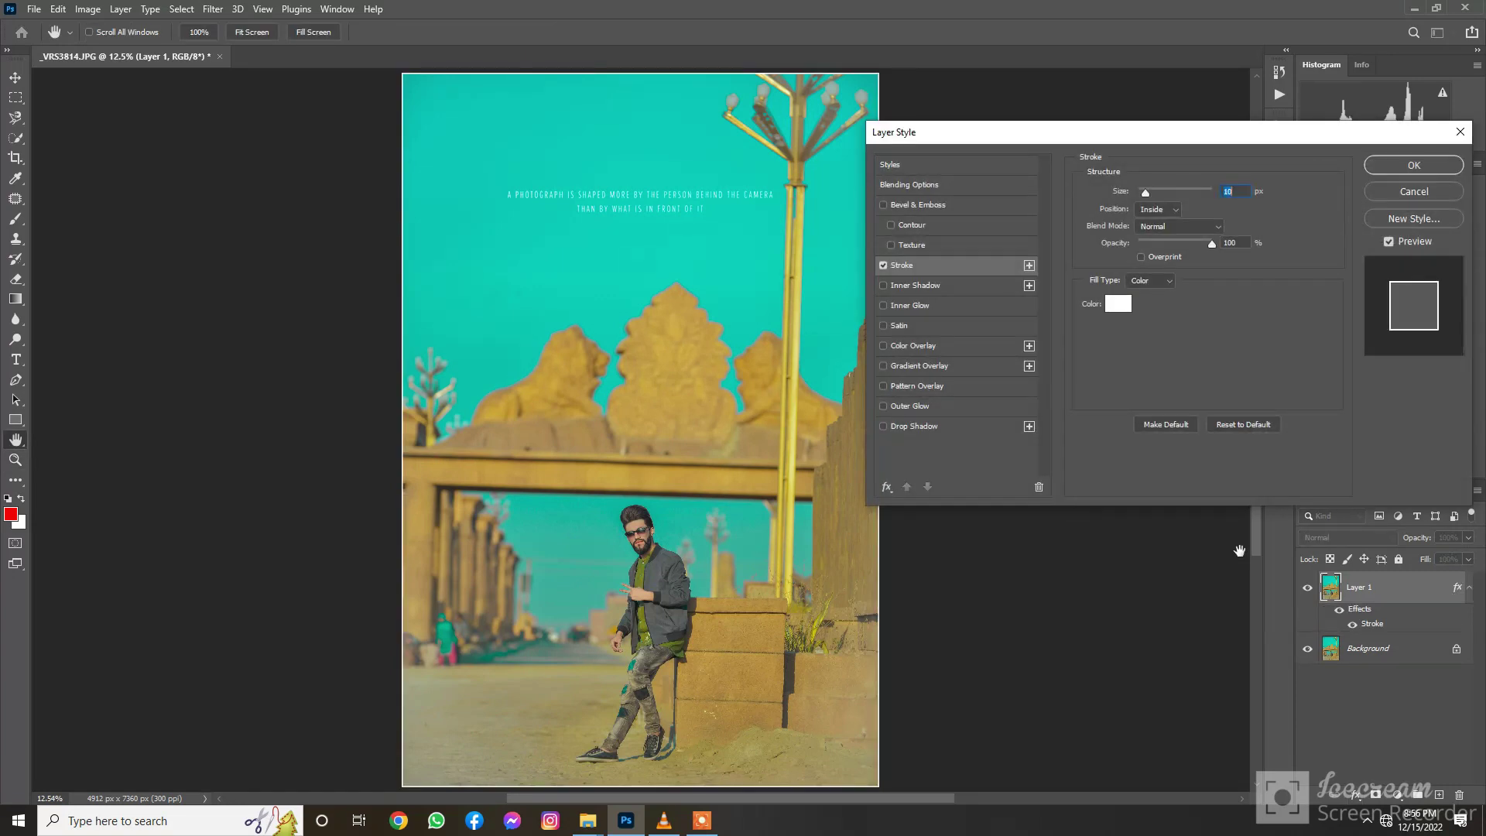
drag(1145, 194, 1147, 195)
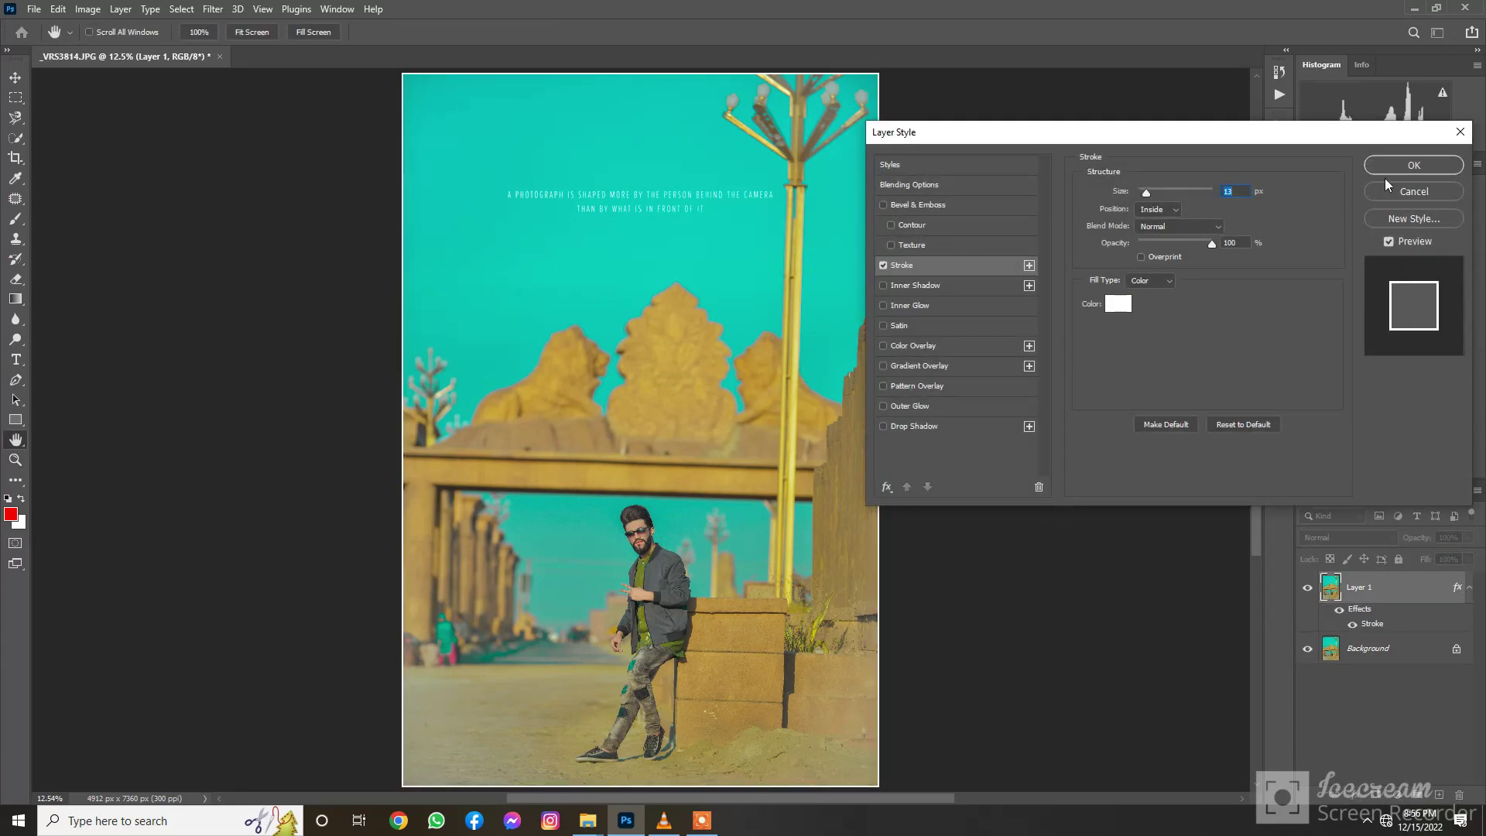